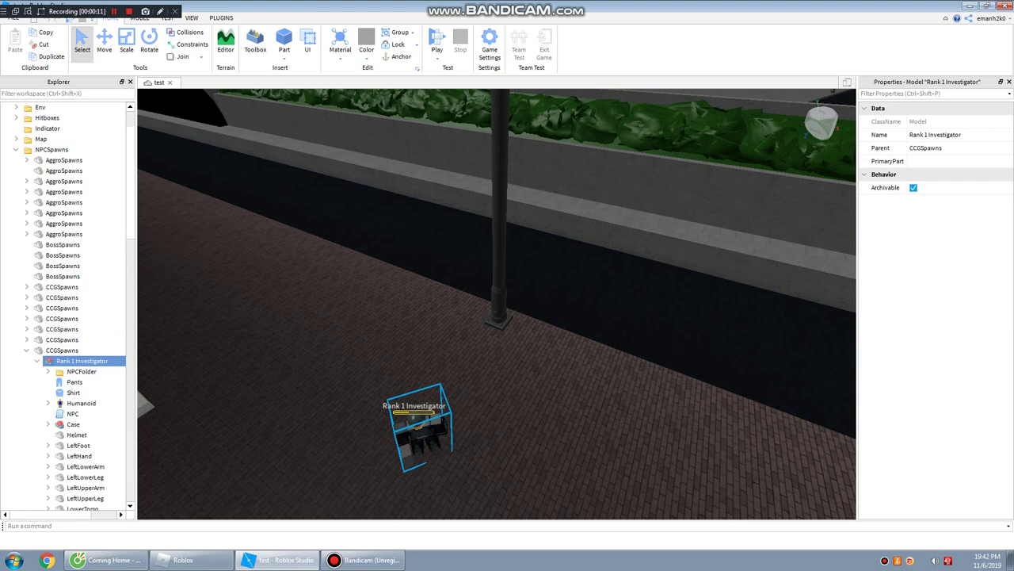
Step: Find the Scorpion 1/56 model in the workspace hierarchy, select it and focus the view on it
{"action": "scroll", "coordinate": [80, 414], "scroll_direction": "down", "scroll_amount": 15}
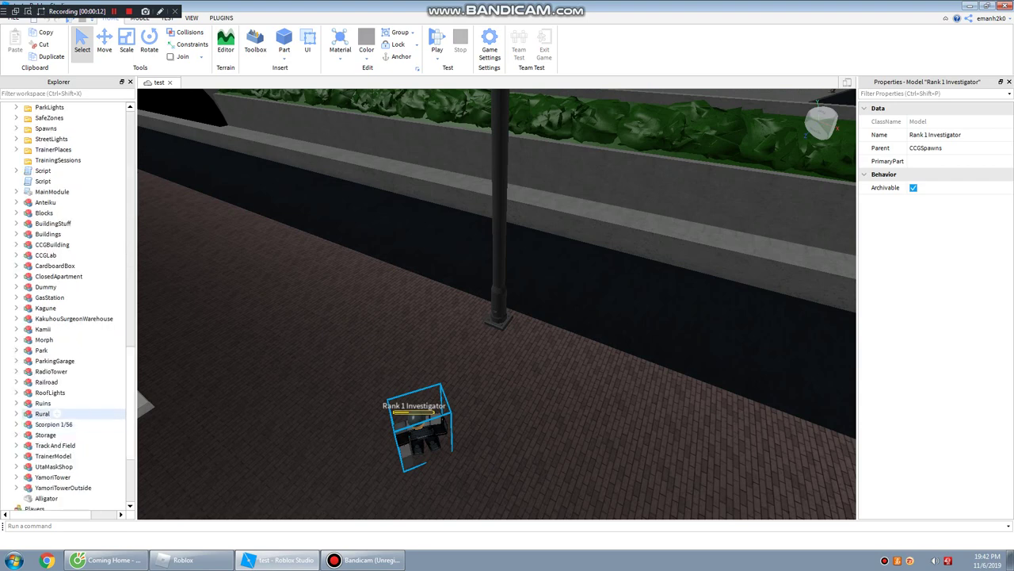
{"action": "right_click_drag", "start_coordinate": [443, 245], "coordinate": [480, 248]}
{"action": "key", "text": "w"}
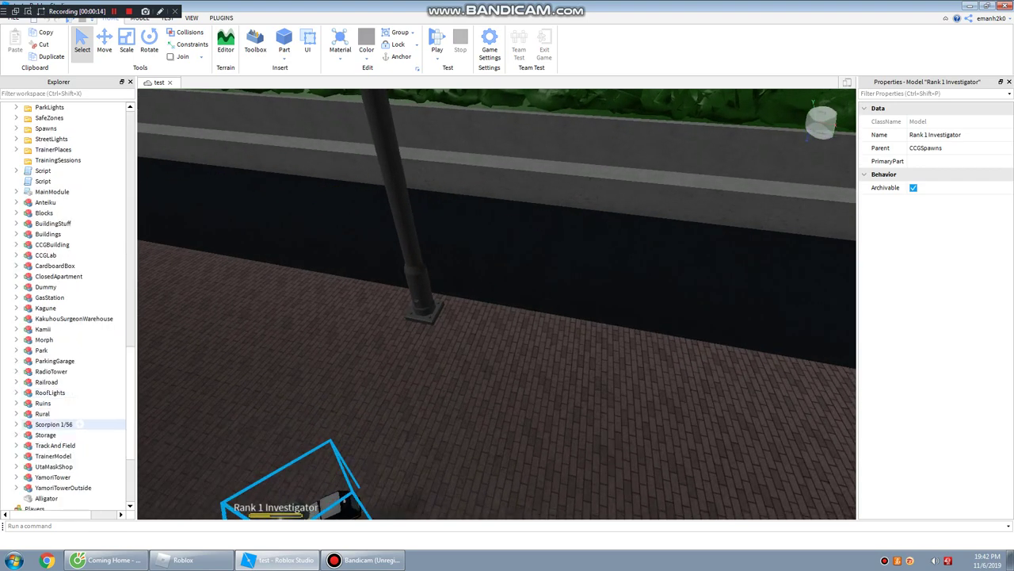
{"action": "left_click", "coordinate": [80, 424]}
{"action": "type", "text": "f"}
{"action": "left_click", "coordinate": [57, 150]}
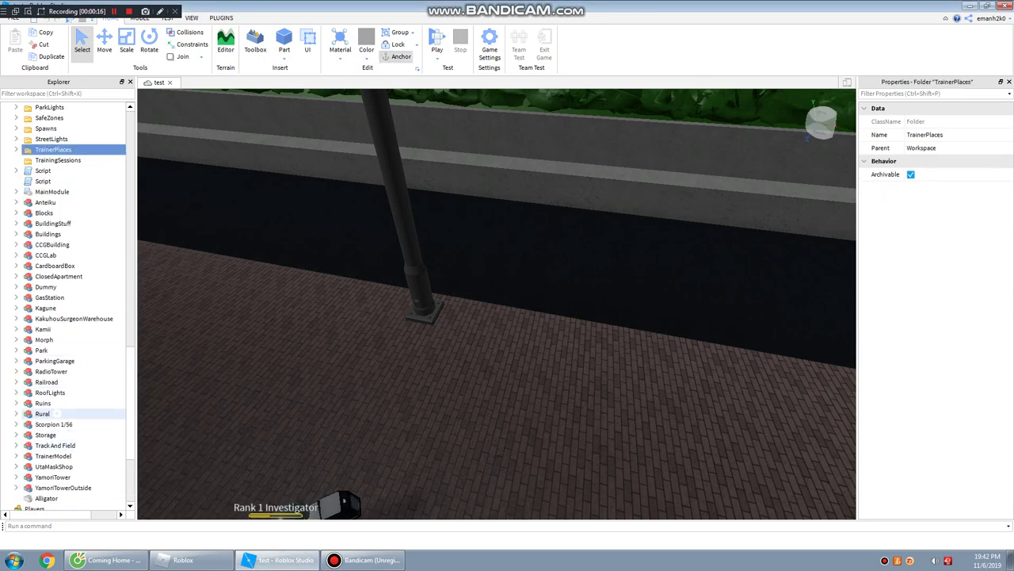
{"action": "left_click", "coordinate": [57, 424]}
{"action": "key", "text": "f"}
Step: Move the Morph model forward across the sidewalk so it stands beside the Dummy
{"action": "right_click_drag", "start_coordinate": [491, 309], "coordinate": [159, 381]}
{"action": "key", "text": "s"}
{"action": "right_click_drag", "start_coordinate": [539, 380], "coordinate": [365, 309]}
{"action": "key", "text": "w"}
{"action": "key", "text": "d"}
{"action": "key", "text": "a"}
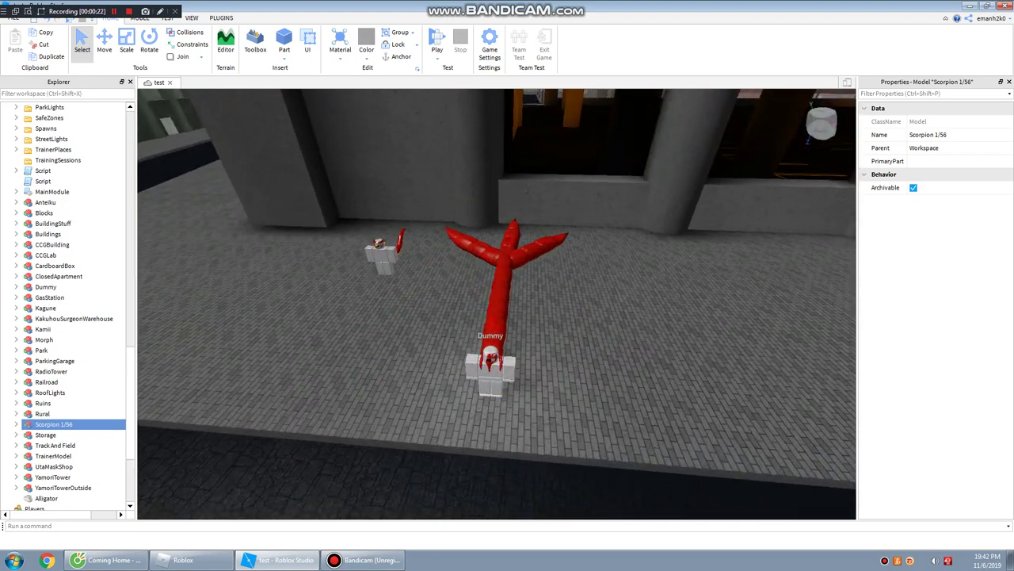
{"action": "left_click_drag", "start_coordinate": [382, 257], "coordinate": [386, 364]}
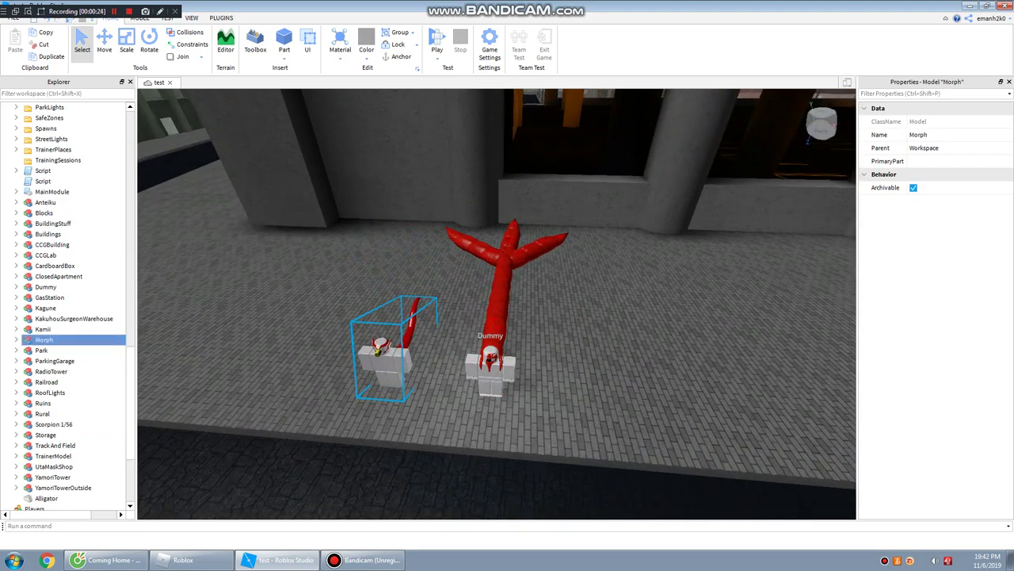
Step: Move the Dummy model off the sidewalk and along the road to the outer edge of the map
{"action": "left_click_drag", "start_coordinate": [491, 377], "coordinate": [607, 345]}
{"action": "right_click_drag", "start_coordinate": [616, 337], "coordinate": [713, 332]}
{"action": "left_click_drag", "start_coordinate": [607, 344], "coordinate": [670, 313]}
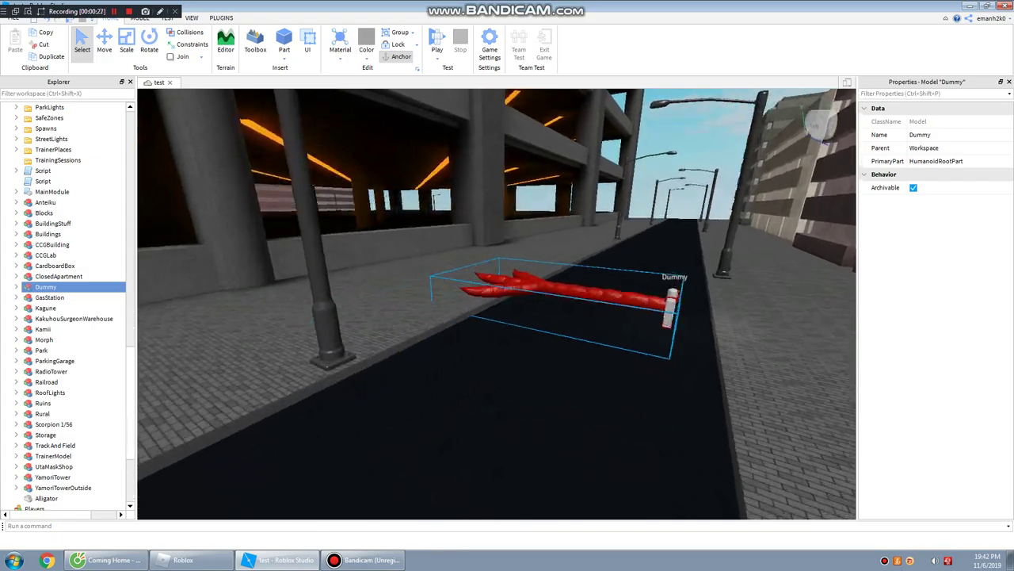
{"action": "key", "text": "d"}
{"action": "right_click_drag", "start_coordinate": [670, 313], "coordinate": [805, 206]}
{"action": "key", "text": "w"}
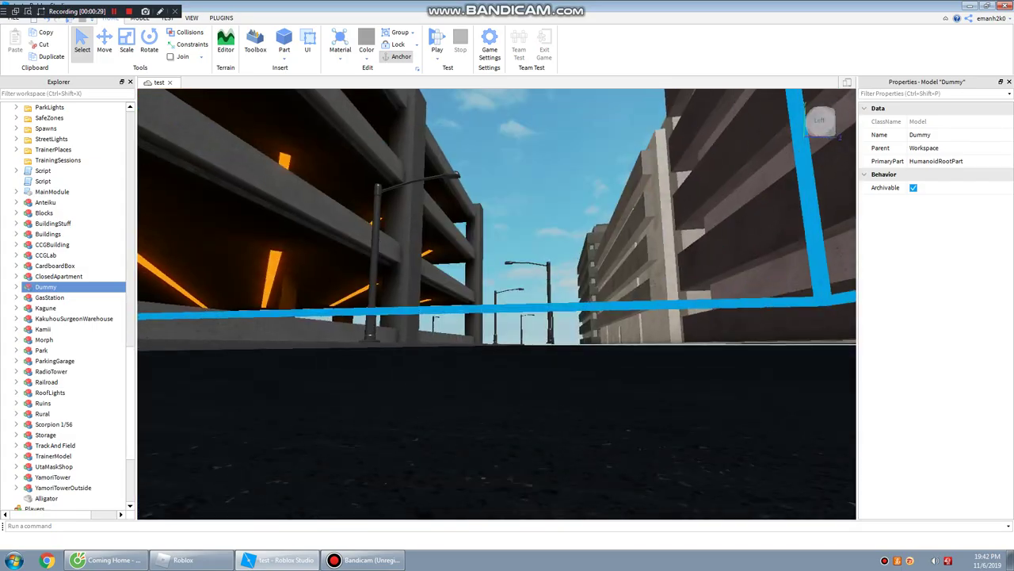
{"action": "key", "text": "w"}
{"action": "left_click_drag", "start_coordinate": [805, 206], "coordinate": [474, 344]}
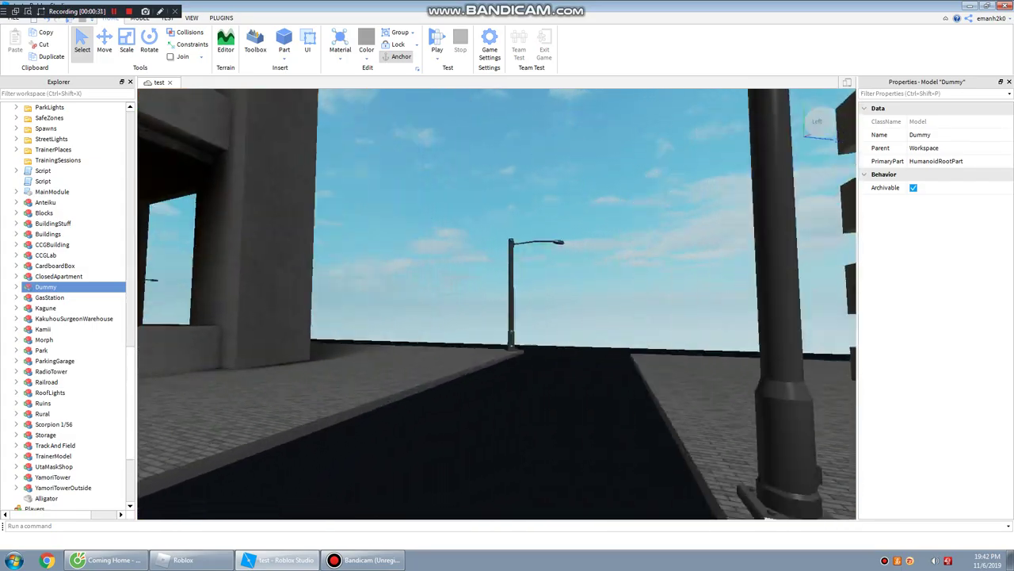
{"action": "key", "text": "w"}
{"action": "right_click_drag", "start_coordinate": [474, 344], "coordinate": [785, 373]}
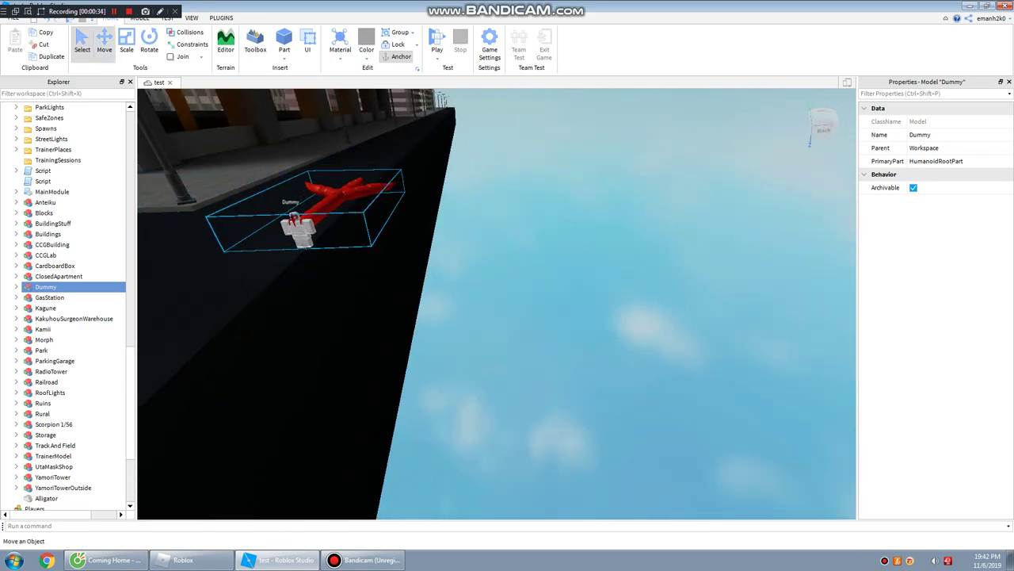
Step: Use the Move tool to shift the Dummy sideways toward the map edge and lower it below road level
{"action": "left_click", "coordinate": [104, 43]}
{"action": "left_click_drag", "start_coordinate": [445, 198], "coordinate": [522, 196]}
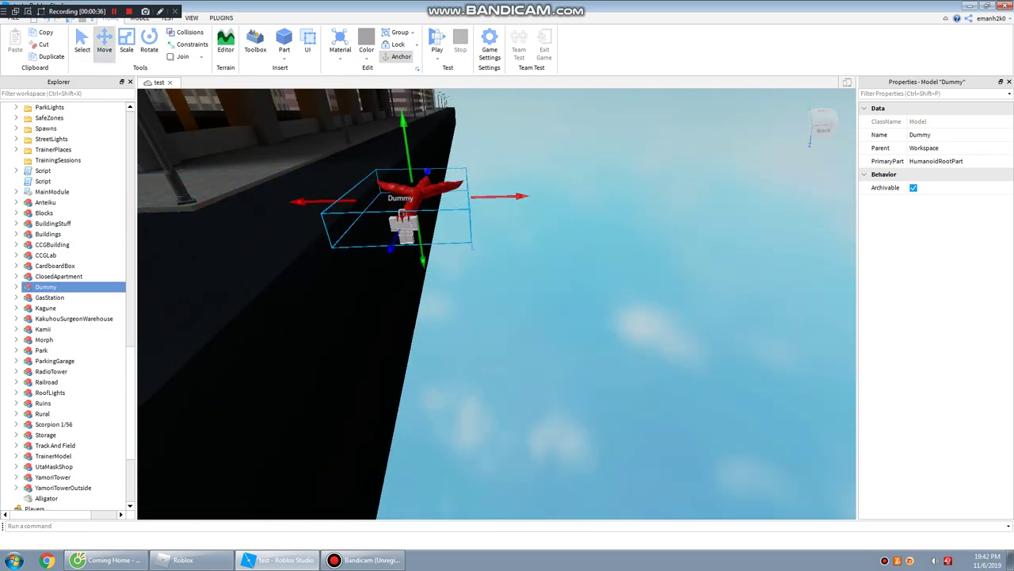
{"action": "key", "text": "q"}
{"action": "left_click_drag", "start_coordinate": [422, 260], "coordinate": [435, 483]}
{"action": "left_click_drag", "start_coordinate": [529, 439], "coordinate": [519, 440]}
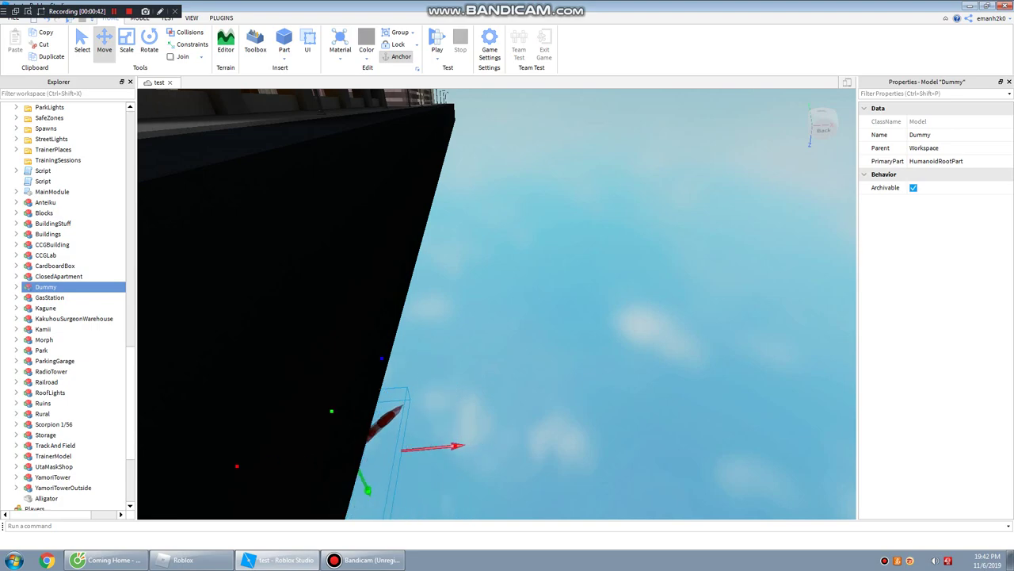
Step: Select the Morph model on the sidewalk and move it to the road at the map's outer edge
{"action": "key", "text": "w"}
{"action": "right_click_drag", "start_coordinate": [519, 440], "coordinate": [315, 412]}
{"action": "key", "text": "w"}
{"action": "key", "text": "w"}
{"action": "right_click", "coordinate": [594, 553]}
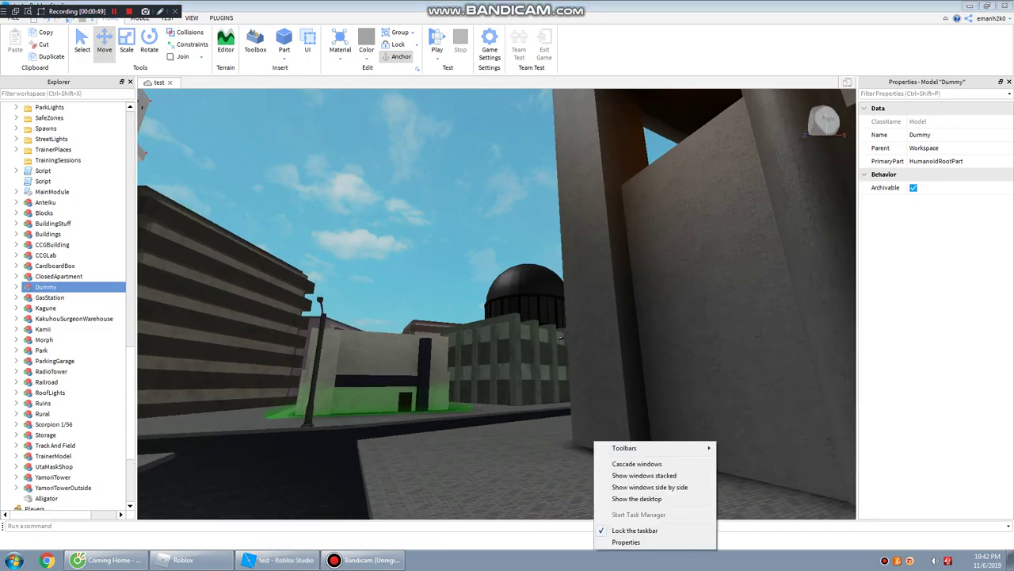
{"action": "right_click_drag", "start_coordinate": [586, 428], "coordinate": [582, 515]}
{"action": "left_click", "coordinate": [527, 273]}
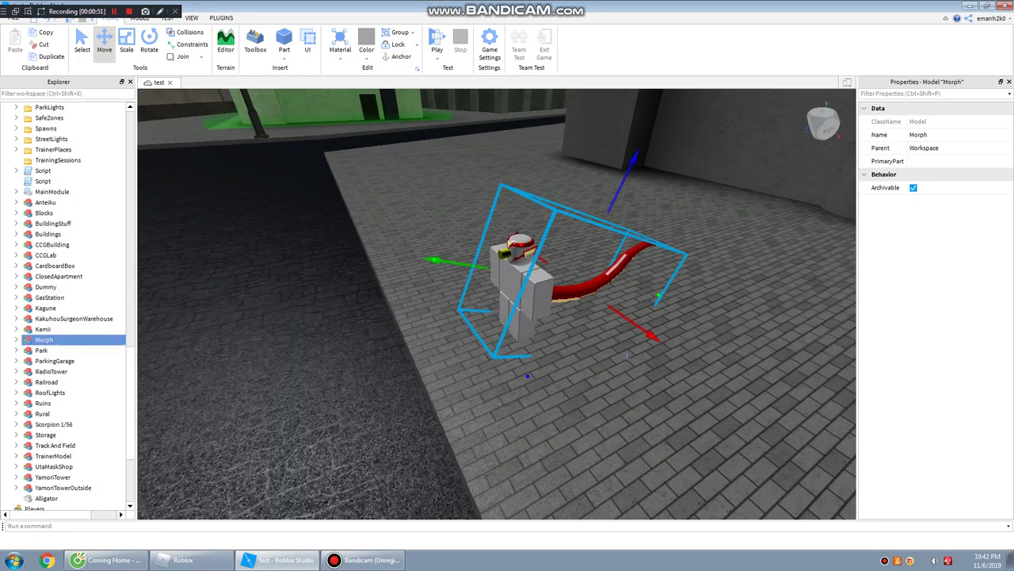
{"action": "left_click_drag", "start_coordinate": [527, 274], "coordinate": [706, 266]}
{"action": "key", "text": "w"}
{"action": "right_click_drag", "start_coordinate": [705, 266], "coordinate": [919, 295]}
{"action": "key", "text": "a"}
{"action": "key", "text": "s"}
{"action": "key", "text": "s"}
{"action": "right_click_drag", "start_coordinate": [507, 301], "coordinate": [270, 261]}
{"action": "key", "text": "w"}
{"action": "key", "text": "s"}
{"action": "key", "text": "d"}
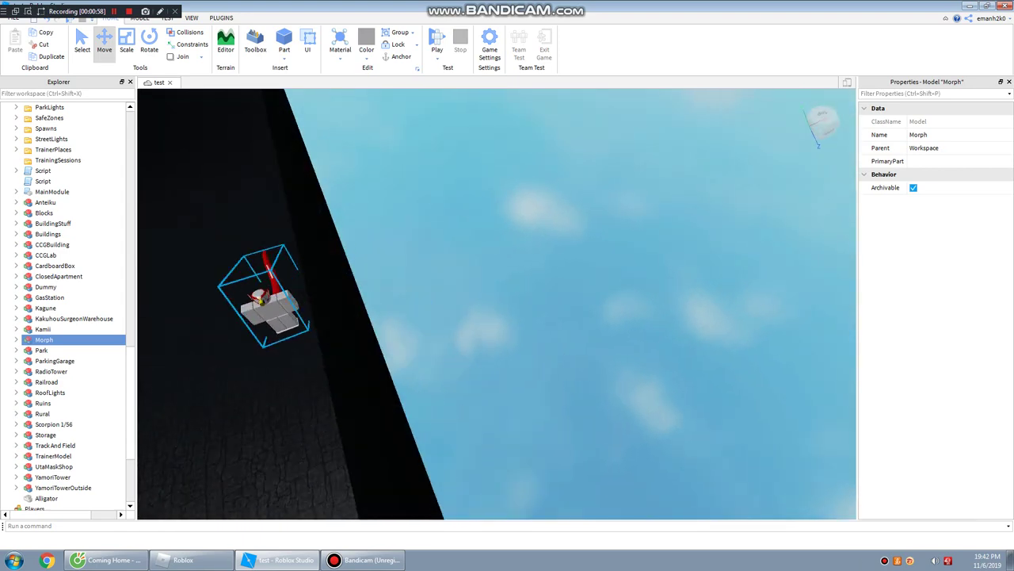
Step: Move the Morph model out over the map edge, clear the selection and return to the street
{"action": "key", "text": "d"}
{"action": "left_click_drag", "start_coordinate": [268, 305], "coordinate": [639, 398]}
{"action": "left_click", "coordinate": [646, 408]}
{"action": "right_click_drag", "start_coordinate": [646, 408], "coordinate": [363, 300]}
{"action": "key", "text": "w"}
{"action": "key", "text": "w"}
{"action": "key", "text": "a"}
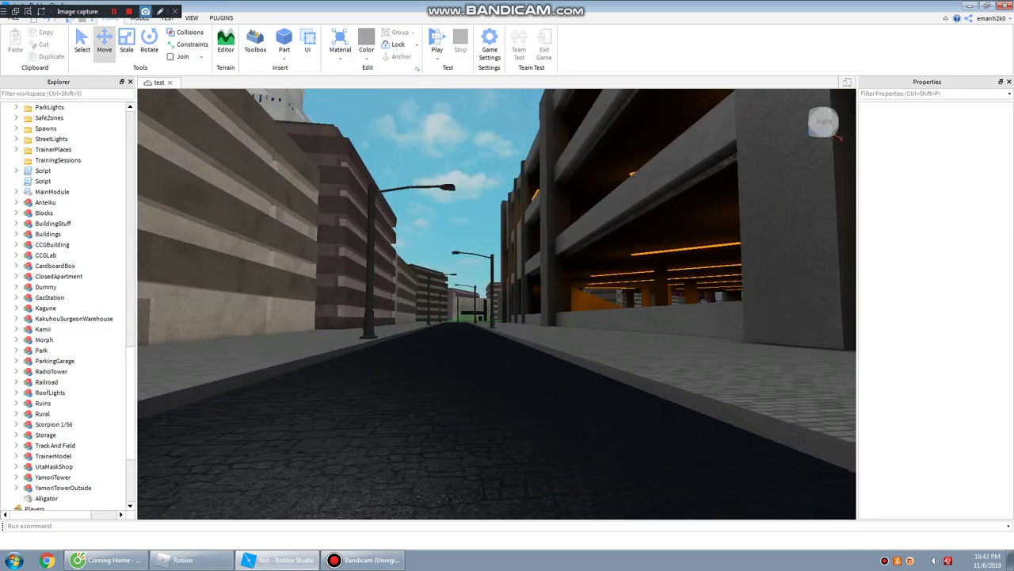
Step: Start screen drawing, set the text size to 80 px, draw a red rectangle over the street and place a text box inside it
{"action": "left_click", "coordinate": [160, 12]}
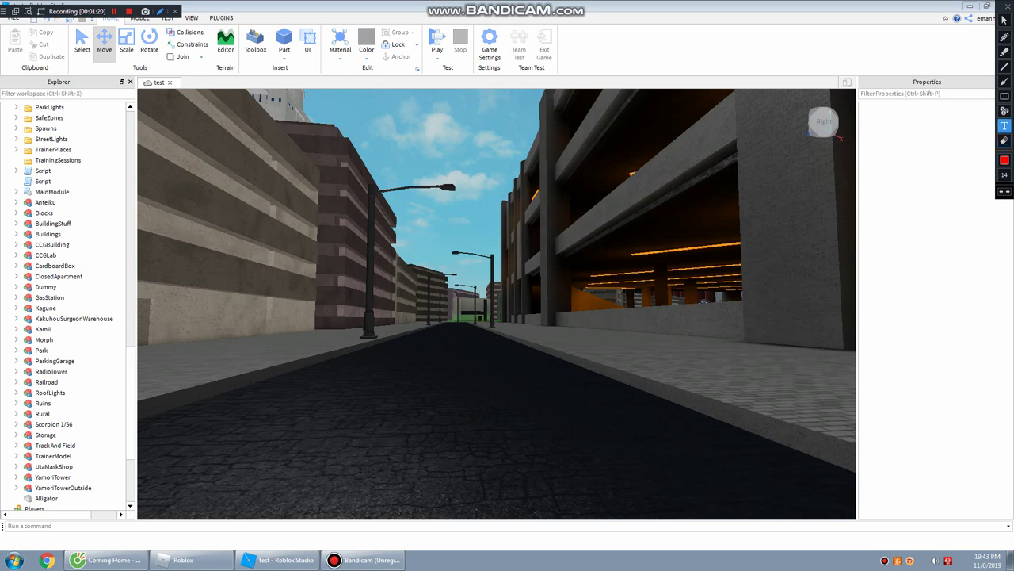
{"action": "left_click", "coordinate": [1005, 175]}
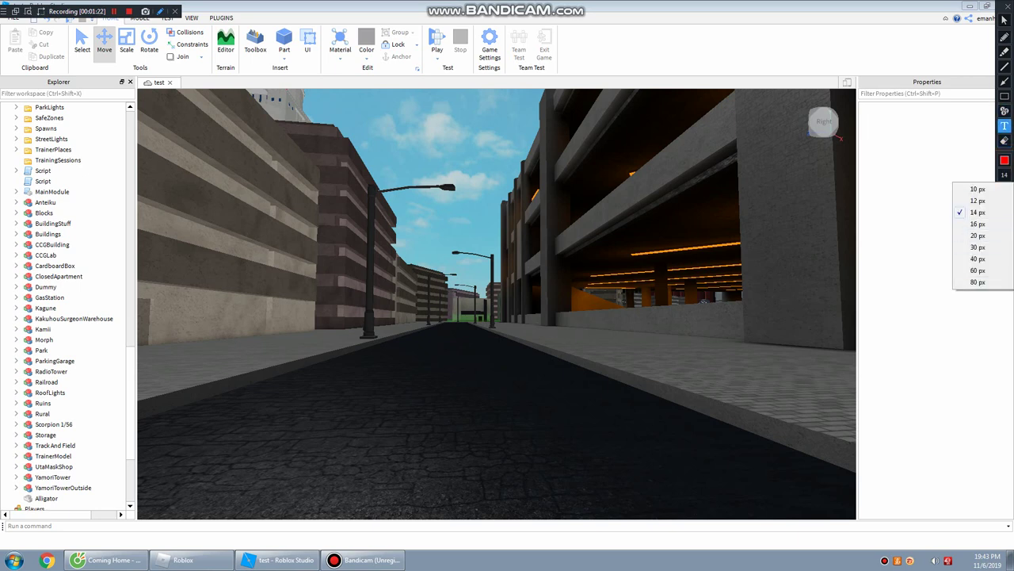
{"action": "left_click", "coordinate": [978, 282]}
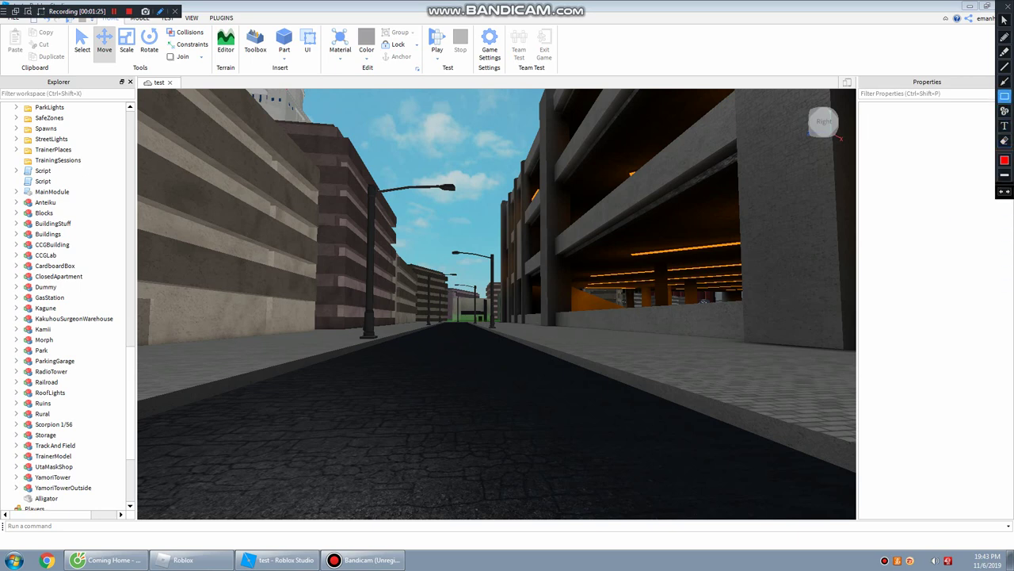
{"action": "mouse_move", "coordinate": [325, 189]}
{"action": "left_mouse_down"}
{"action": "mouse_move", "coordinate": [464, 344]}
{"action": "mouse_move", "coordinate": [635, 401]}
{"action": "left_mouse_up"}
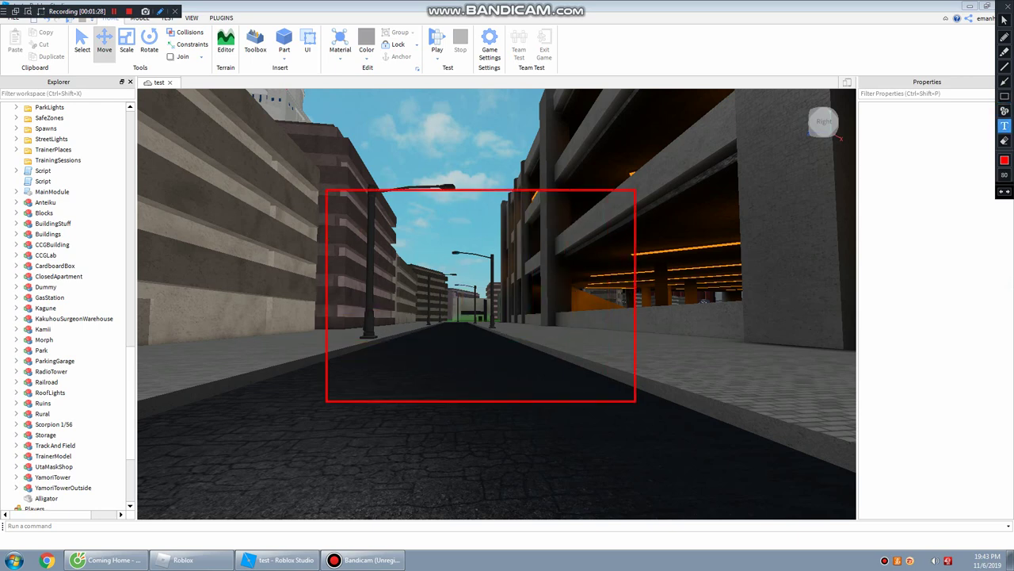
{"action": "left_click", "coordinate": [476, 299]}
{"action": "type", "text": "chai "}
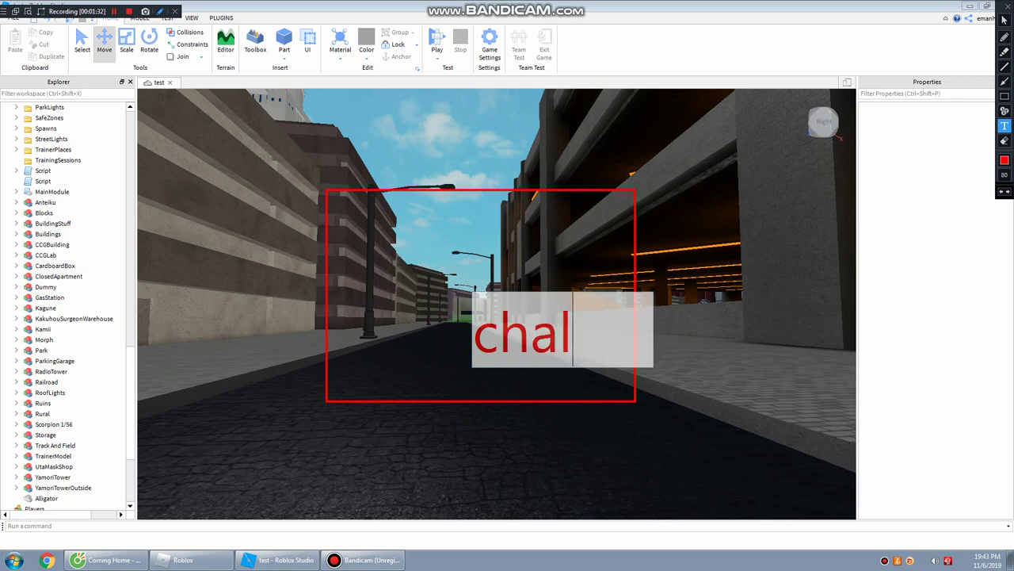
{"action": "type", "text": "moi NG"}
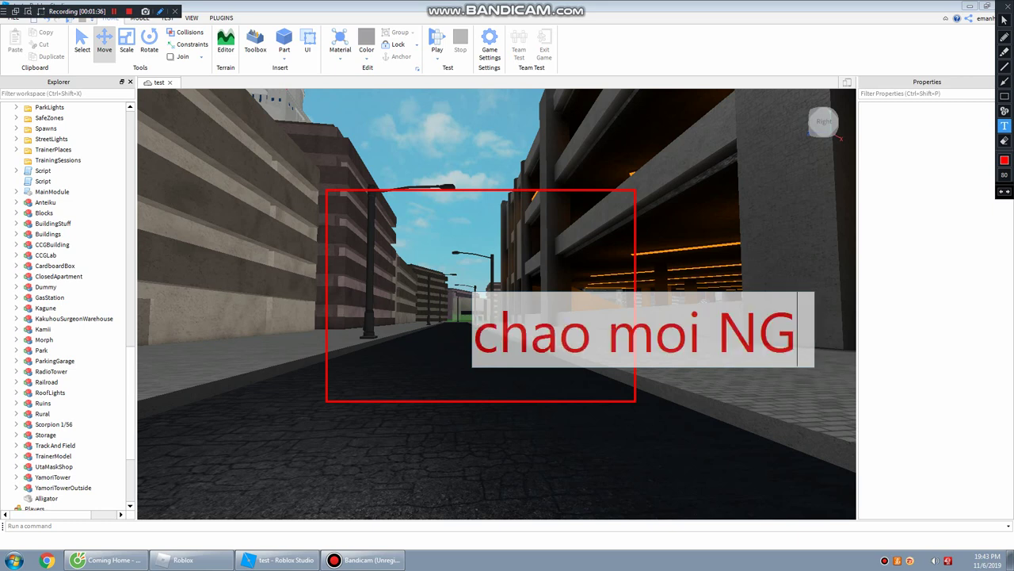
{"action": "key", "text": "BackSpace"}
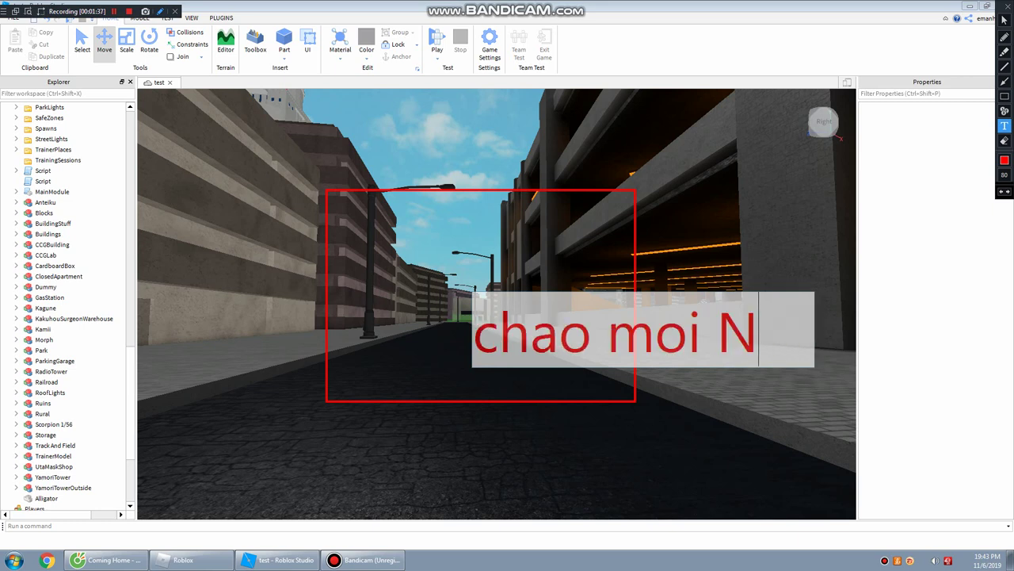
{"action": "key", "text": "BackSpace"}
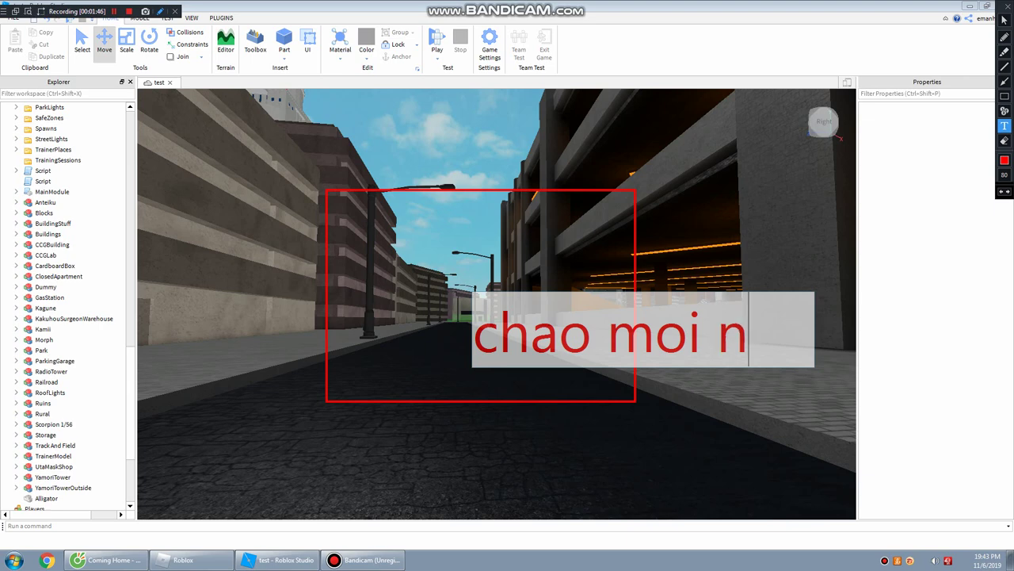
{"action": "type", "text": "gh"}
{"action": "key", "text": "BackSpace"}
{"action": "key", "text": "BackSpace"}
{"action": "key", "text": "BackSpace"}
{"action": "type", "text": "ngho"}
{"action": "key", "text": "BackSpace"}
{"action": "key", "text": "BackSpace"}
{"action": "key", "text": "BackSpace"}
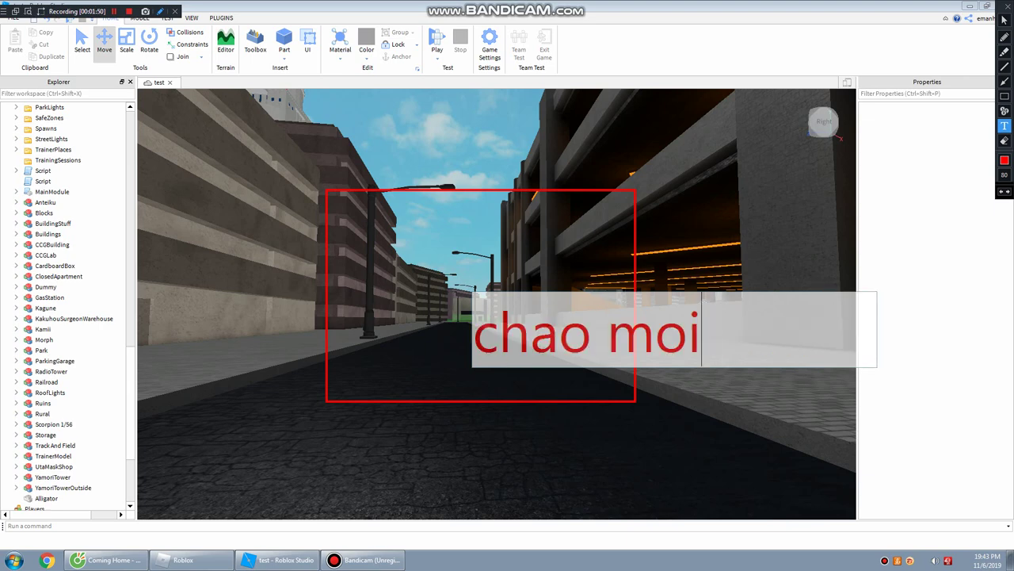
{"action": "key", "text": "BackSpace"}
{"action": "key", "text": "BackSpace"}
{"action": "key", "text": "BackSpace"}
{"action": "key", "text": "BackSpace"}
{"action": "key", "text": "BackSpace"}
{"action": "key", "text": "BackSpace"}
{"action": "key", "text": "BackSpace"}
{"action": "key", "text": "BackSpace"}
{"action": "type", "text": "an"}
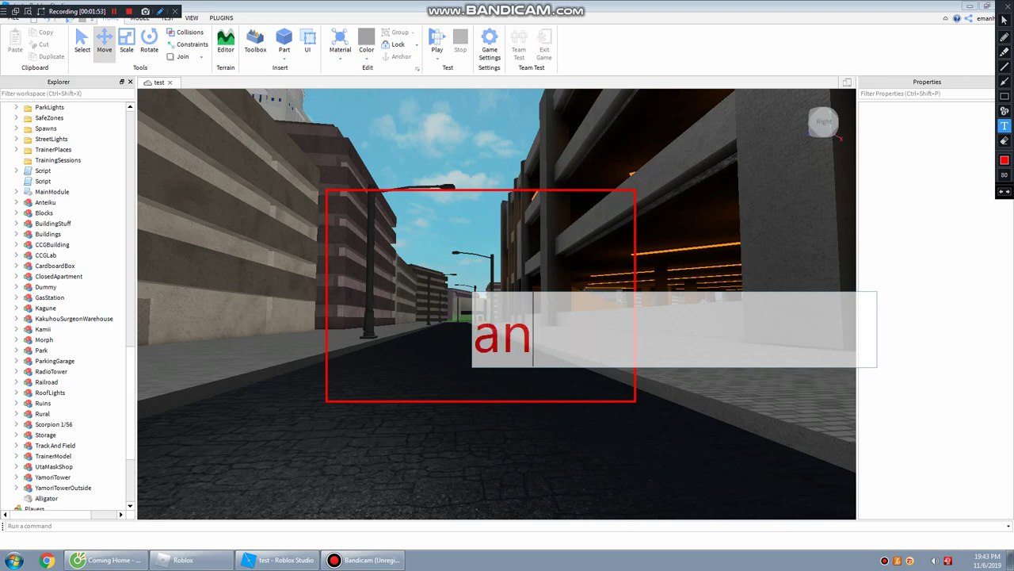
{"action": "key", "text": "BackSpace"}
{"action": "key", "text": "BackSpace"}
Step: Enter the annotation text "chao anhem Nhe", place it on the screen and close the drawing tools
{"action": "type", "text": "chao anhe"}
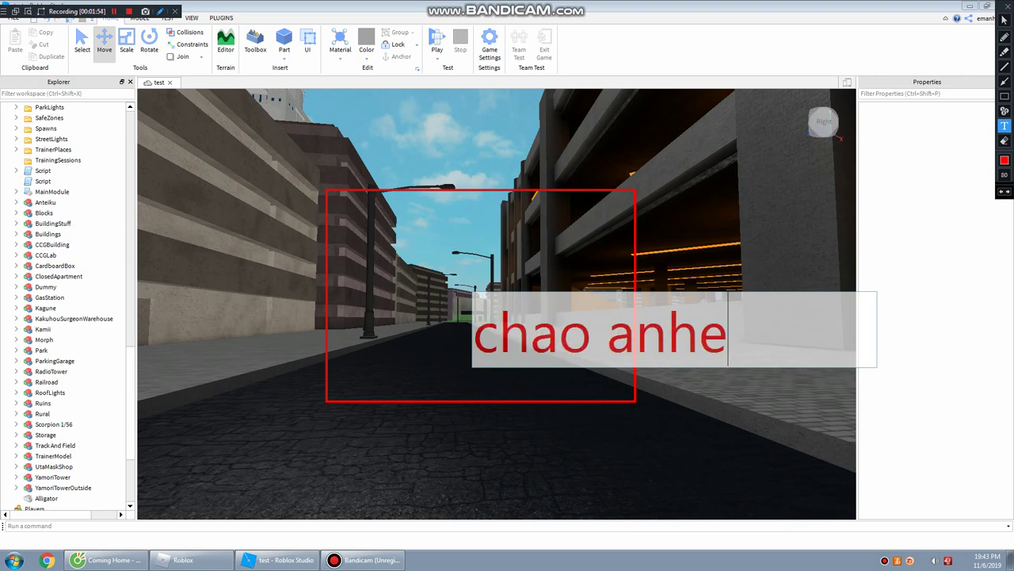
{"action": "type", "text": "m Nhe"}
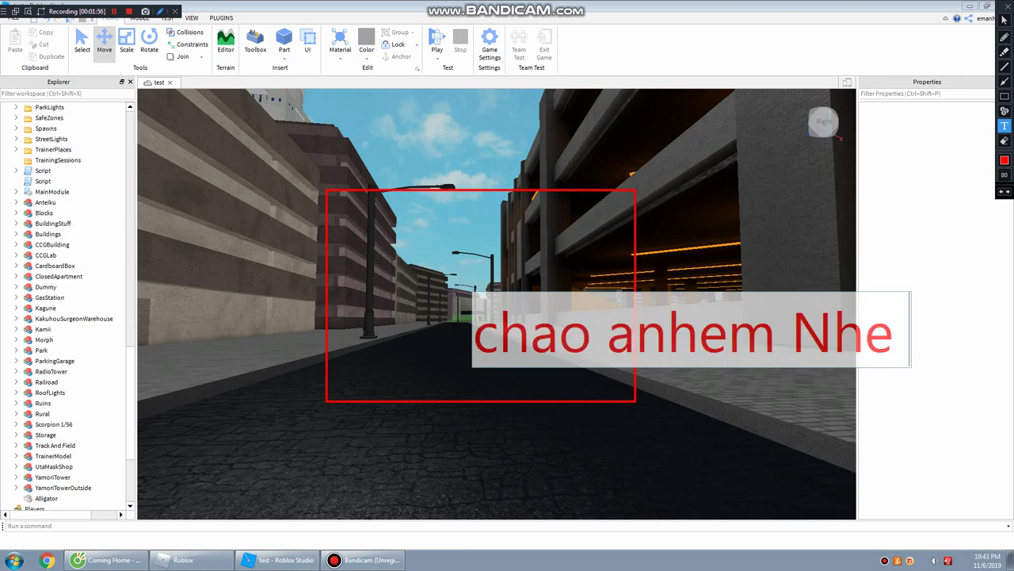
{"action": "left_click", "coordinate": [1005, 81]}
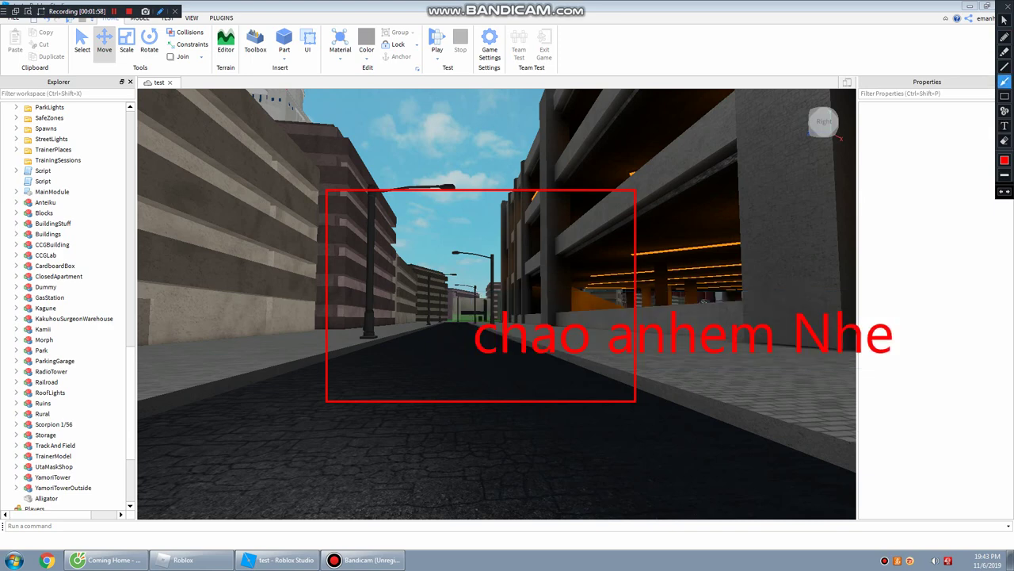
{"action": "left_click", "coordinate": [1008, 6]}
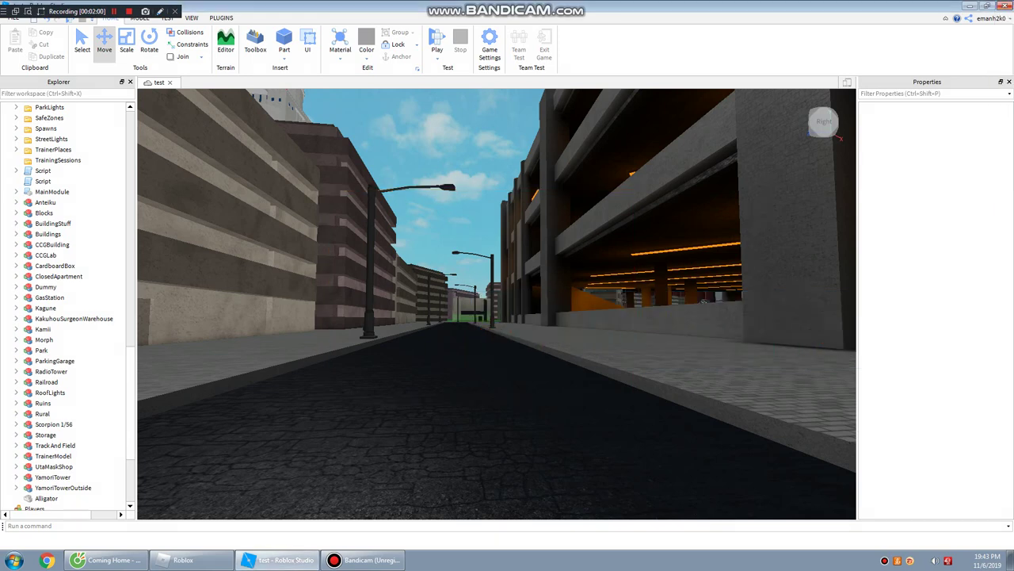
Step: Reopen screen drawing, add the text "day la map ro ghoul" above the street and switch to the pencil
{"action": "left_click", "coordinate": [160, 11]}
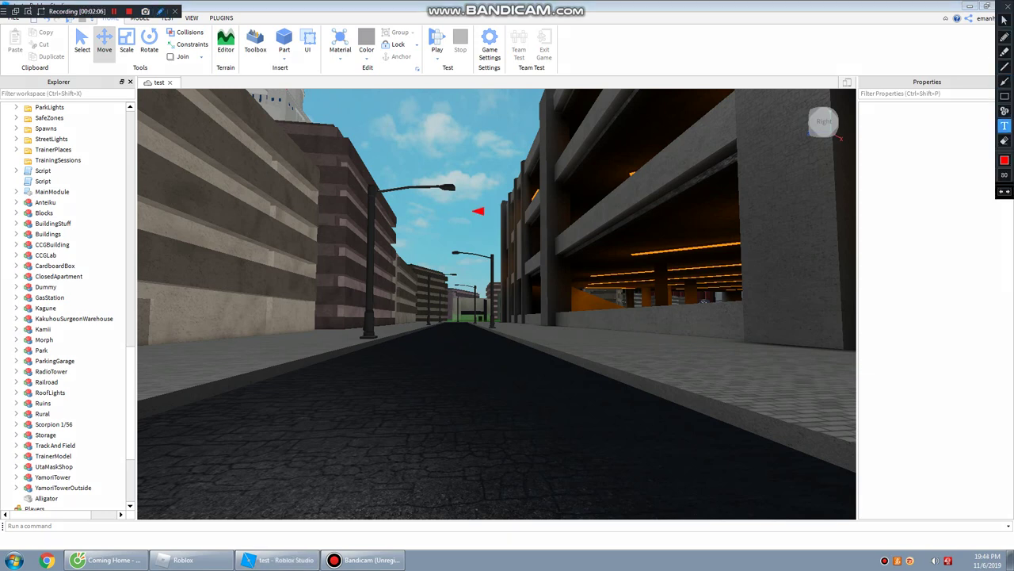
{"action": "left_click", "coordinate": [478, 211]}
{"action": "type", "text": "day la"}
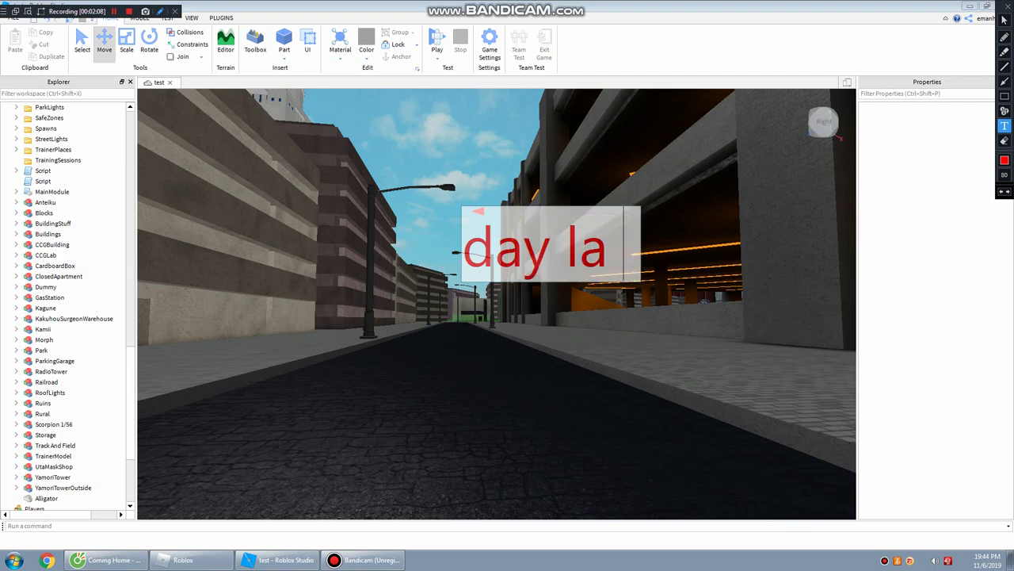
{"action": "type", "text": " map ro g"}
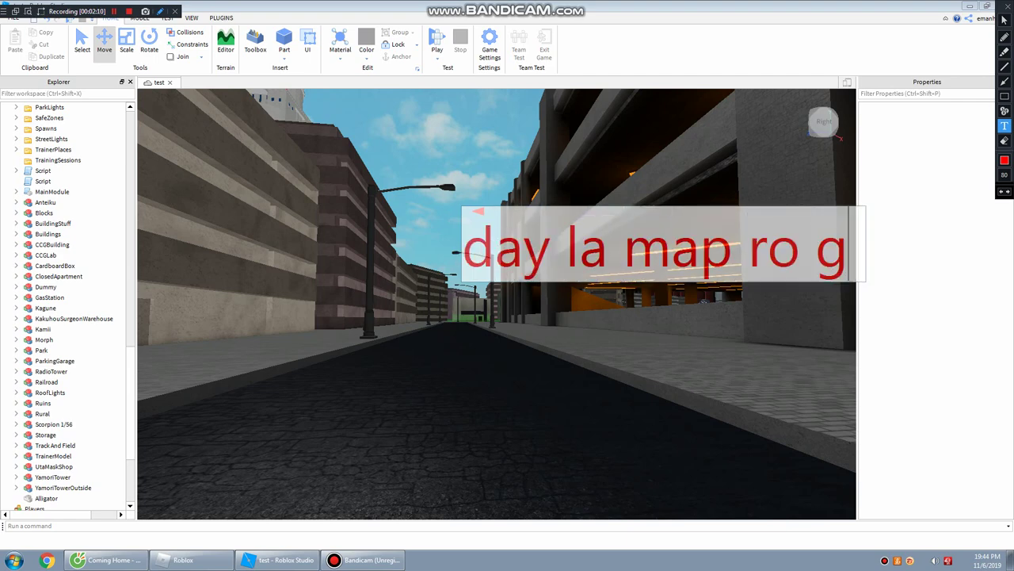
{"action": "type", "text": "hou"}
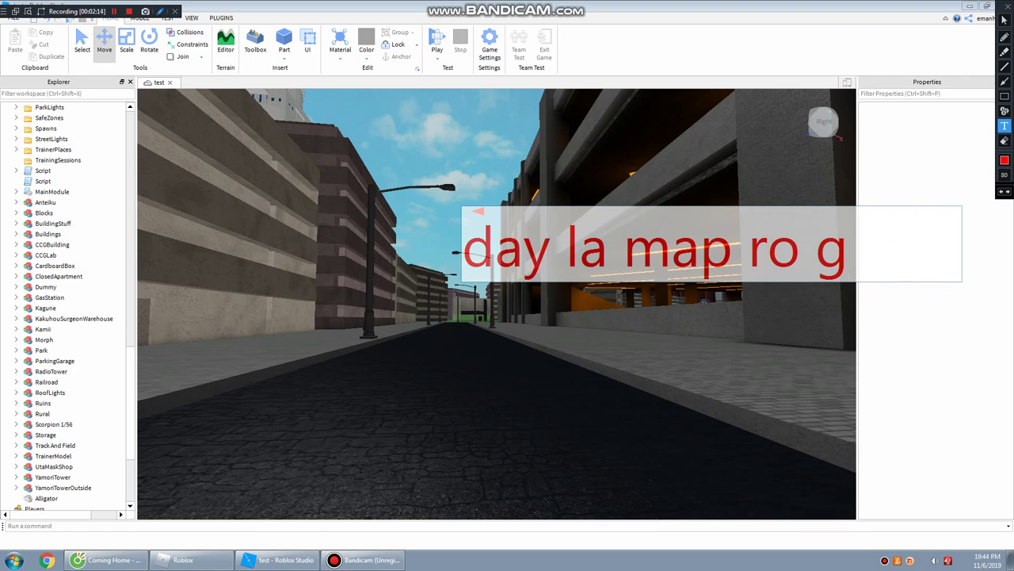
{"action": "type", "text": "houk"}
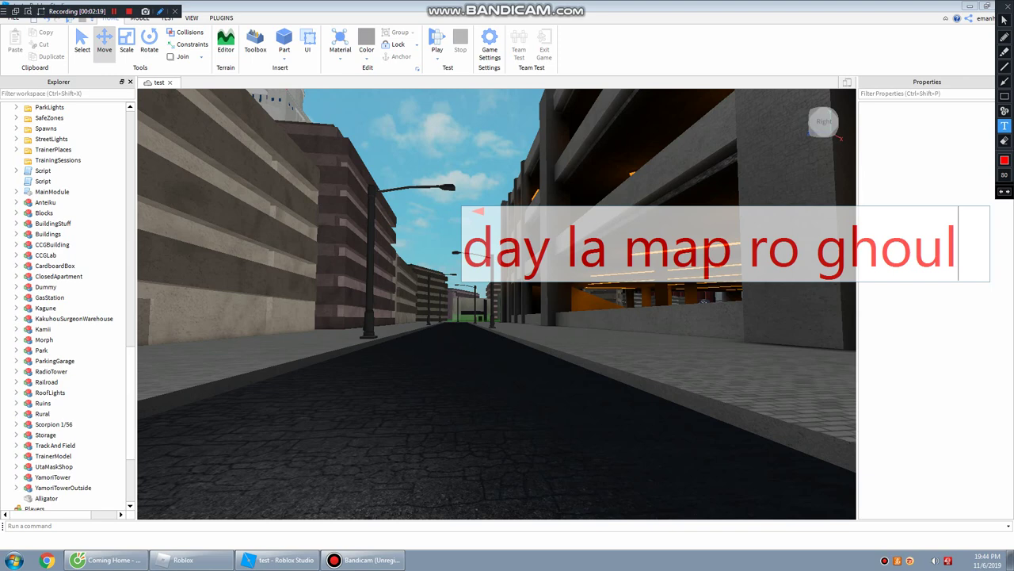
{"action": "left_click", "coordinate": [1004, 38]}
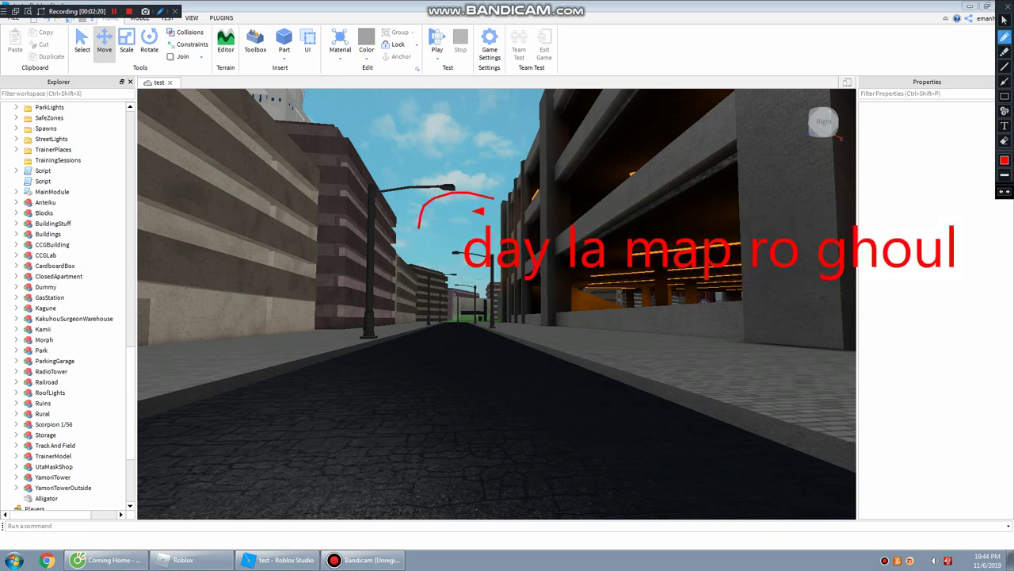
Step: Circle the text "day la map ro ghoul" with a freehand red line and close the screen drawing
{"action": "mouse_move", "coordinate": [418, 228]}
{"action": "left_mouse_down"}
{"action": "mouse_move", "coordinate": [1008, 388]}
{"action": "mouse_move", "coordinate": [438, 140]}
{"action": "left_mouse_up"}
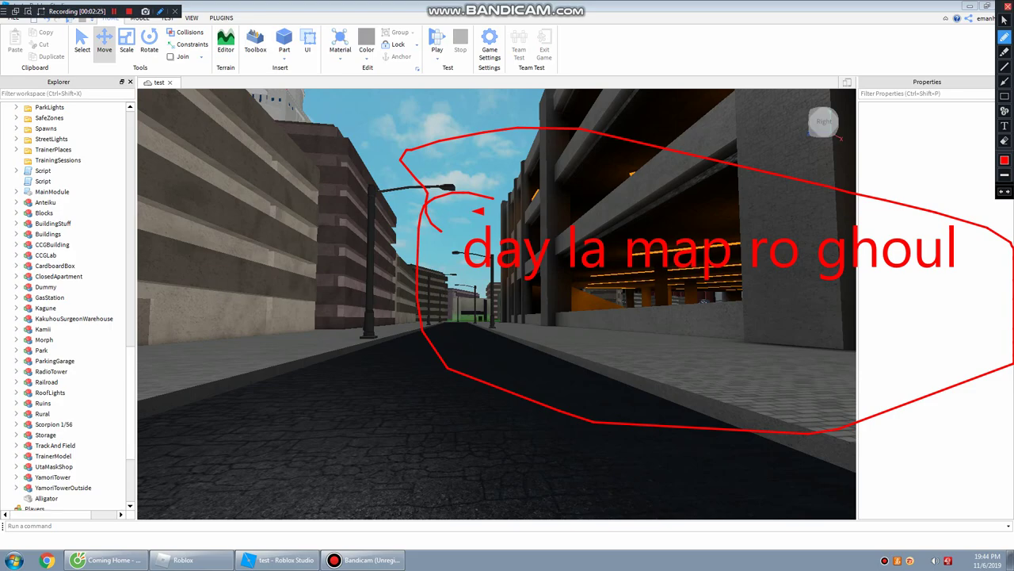
{"action": "key", "text": "Escape"}
Step: Fly up out of the street and view the skyline around the tall white tower
{"action": "right_click_drag", "start_coordinate": [477, 238], "coordinate": [452, 198]}
{"action": "key", "text": "w"}
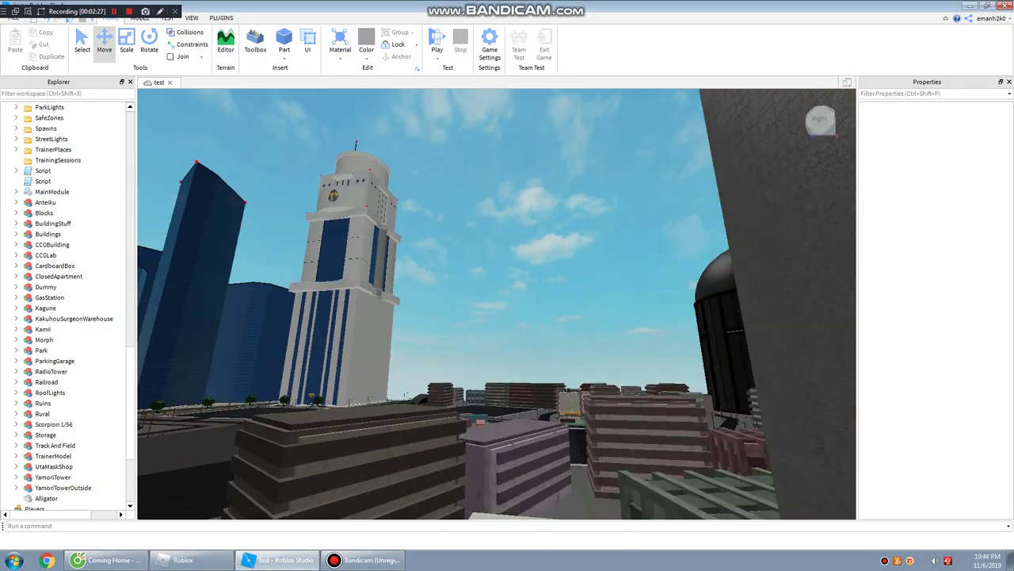
{"action": "key", "text": "w"}
{"action": "right_click_drag", "start_coordinate": [478, 238], "coordinate": [586, 444]}
{"action": "key", "text": "w"}
{"action": "key", "text": "s"}
{"action": "right_click_drag", "start_coordinate": [496, 304], "coordinate": [550, 194]}
{"action": "key", "text": "w"}
{"action": "key", "text": "w"}
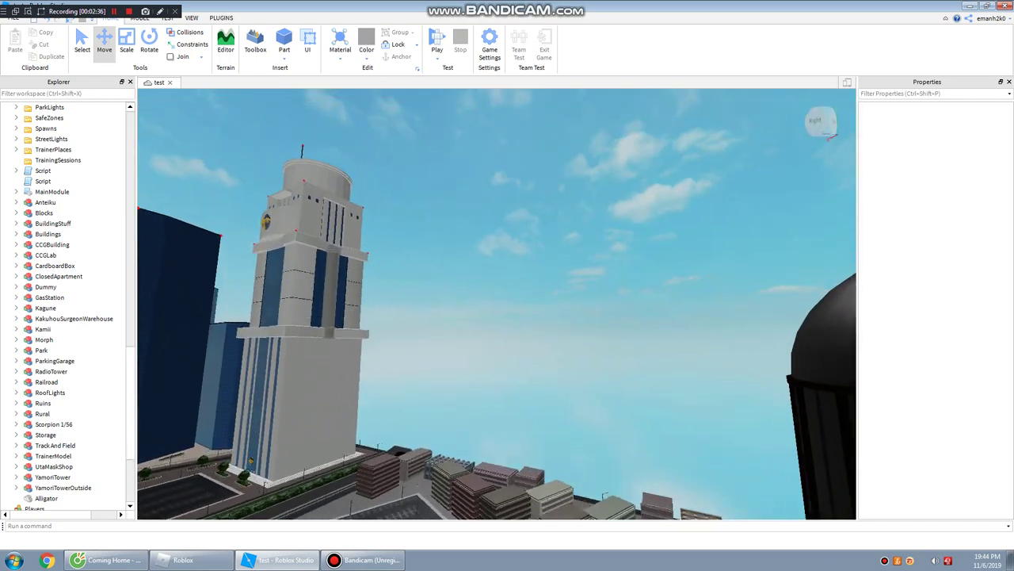
{"action": "key", "text": "w"}
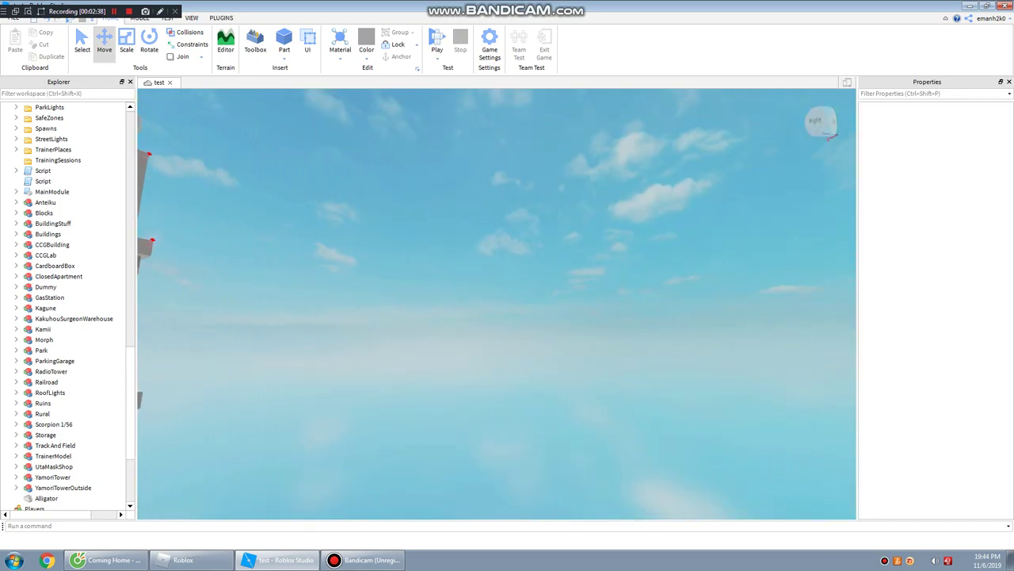
Step: Fly back beyond the map edge and view the whole city from the side and the front
{"action": "right_click_drag", "start_coordinate": [497, 303], "coordinate": [230, 337]}
{"action": "key", "text": "s"}
{"action": "key", "text": "s"}
{"action": "right_click_drag", "start_coordinate": [497, 304], "coordinate": [713, 305]}
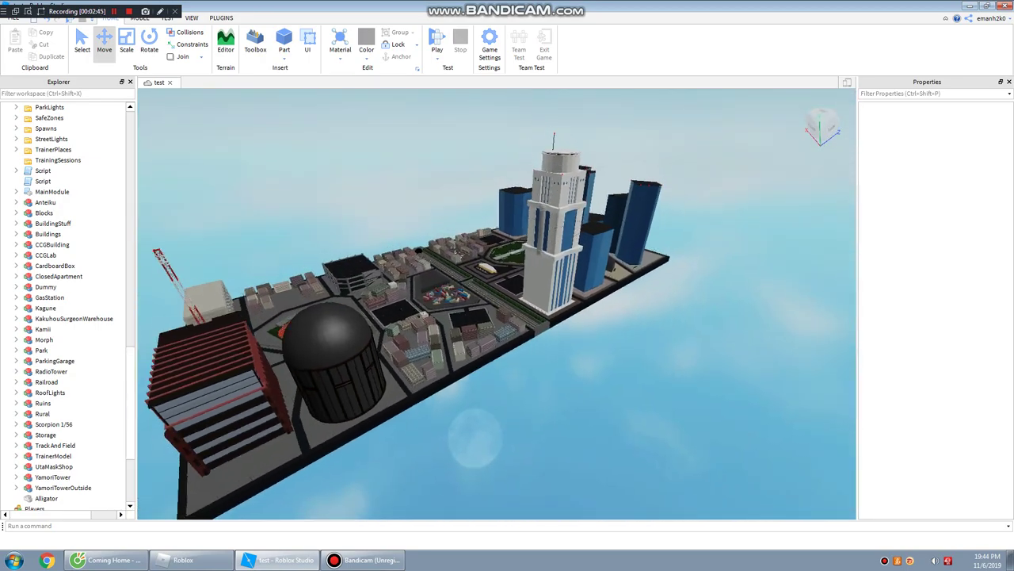
{"action": "key", "text": "s"}
{"action": "right_click_drag", "start_coordinate": [497, 304], "coordinate": [332, 364]}
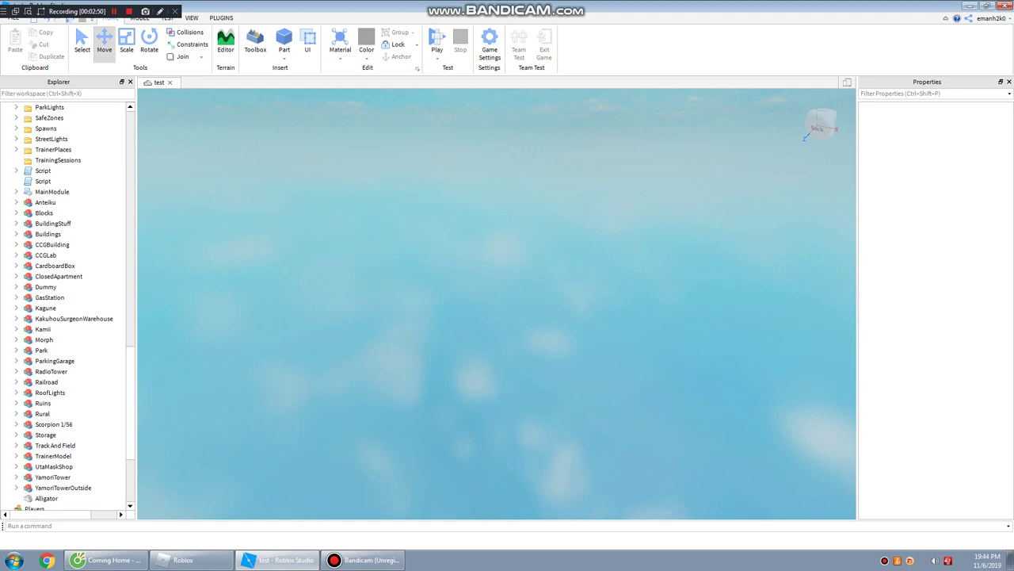
{"action": "right_click_drag", "start_coordinate": [497, 304], "coordinate": [682, 257]}
{"action": "key", "text": "w"}
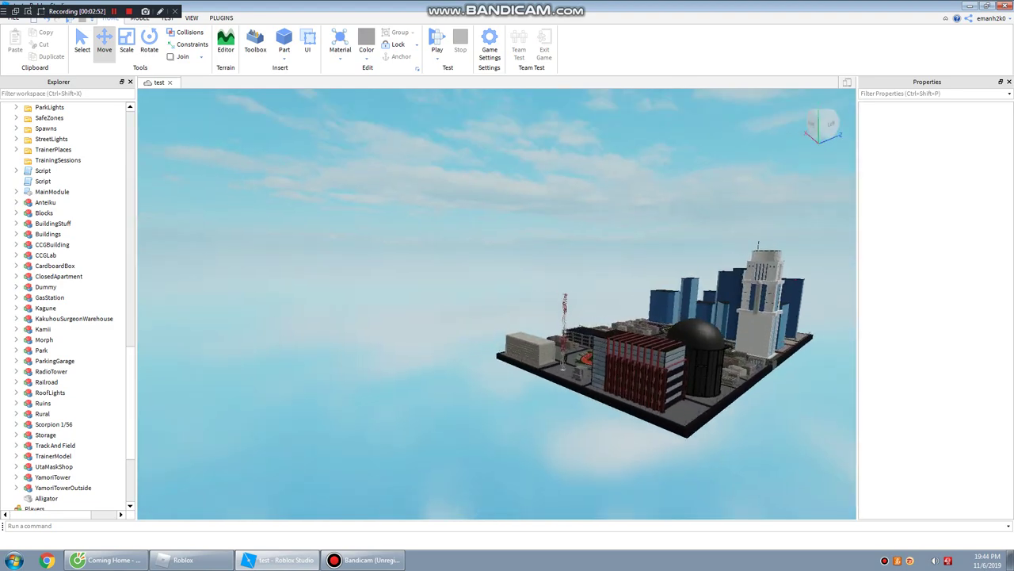
{"action": "key", "text": "w"}
{"action": "right_click_drag", "start_coordinate": [496, 303], "coordinate": [453, 334]}
{"action": "key", "text": "w"}
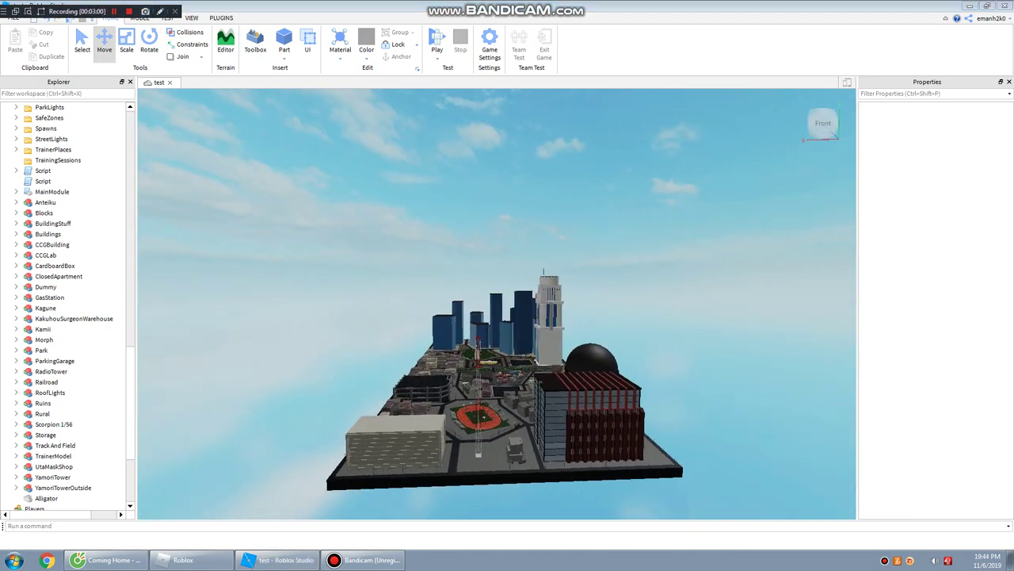
{"action": "right_click_drag", "start_coordinate": [497, 304], "coordinate": [481, 303]}
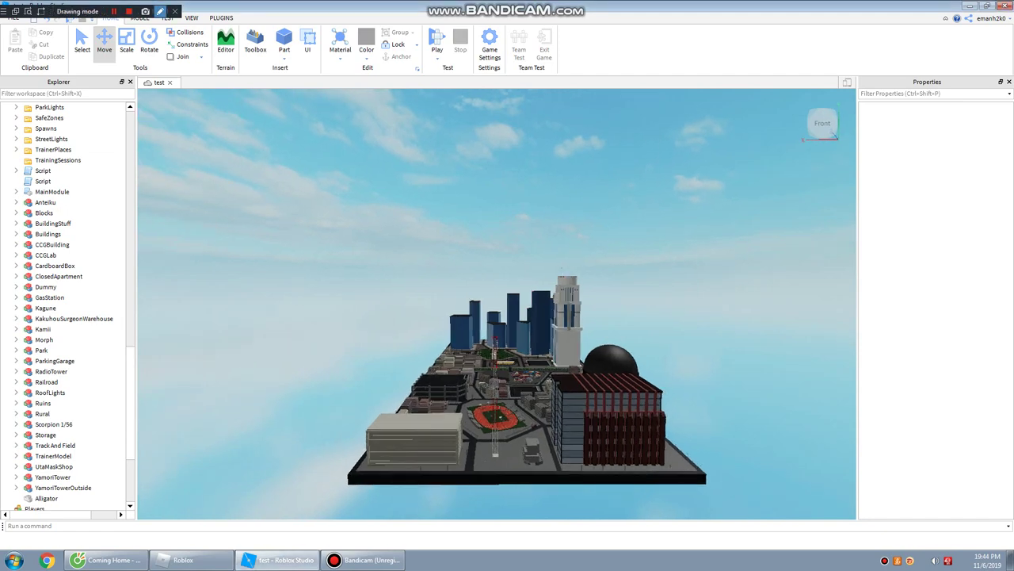
Step: Leave screen drawing and fly in over the city toward the blue skyscrapers and the white tower
{"action": "left_click", "coordinate": [278, 560]}
{"action": "right_click_drag", "start_coordinate": [476, 317], "coordinate": [569, 366]}
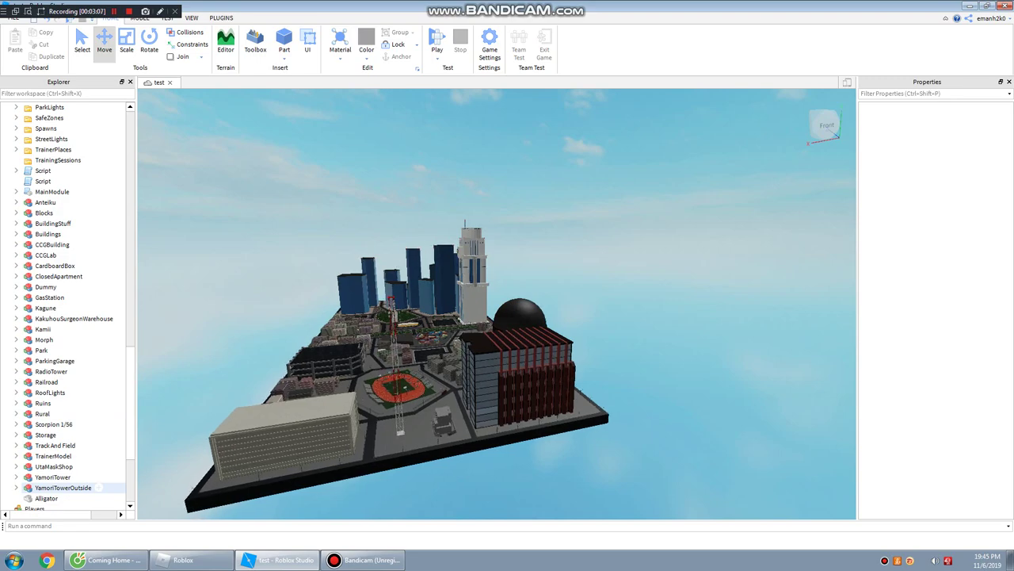
{"action": "double_click", "coordinate": [98, 487]}
{"action": "right_click_drag", "start_coordinate": [459, 317], "coordinate": [491, 216]}
{"action": "left_click_drag", "start_coordinate": [491, 215], "coordinate": [411, 182]}
{"action": "left_click", "coordinate": [410, 182]}
{"action": "right_click_drag", "start_coordinate": [499, 236], "coordinate": [483, 333]}
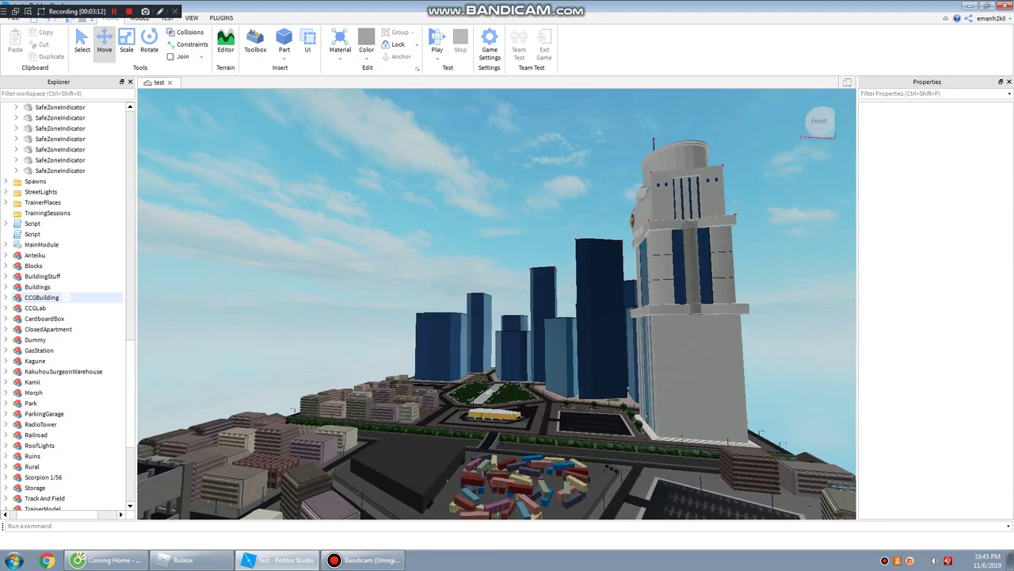
Step: Expand the TrainerPlaces folder and focus the view on its Ghoul part
{"action": "left_click", "coordinate": [76, 204]}
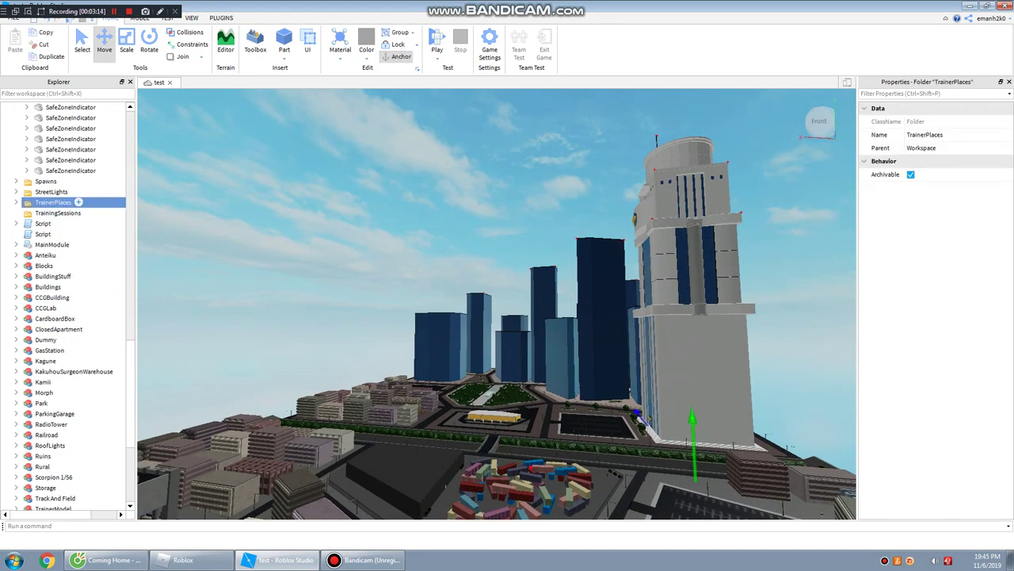
{"action": "left_click", "coordinate": [16, 202]}
{"action": "left_click", "coordinate": [55, 223]}
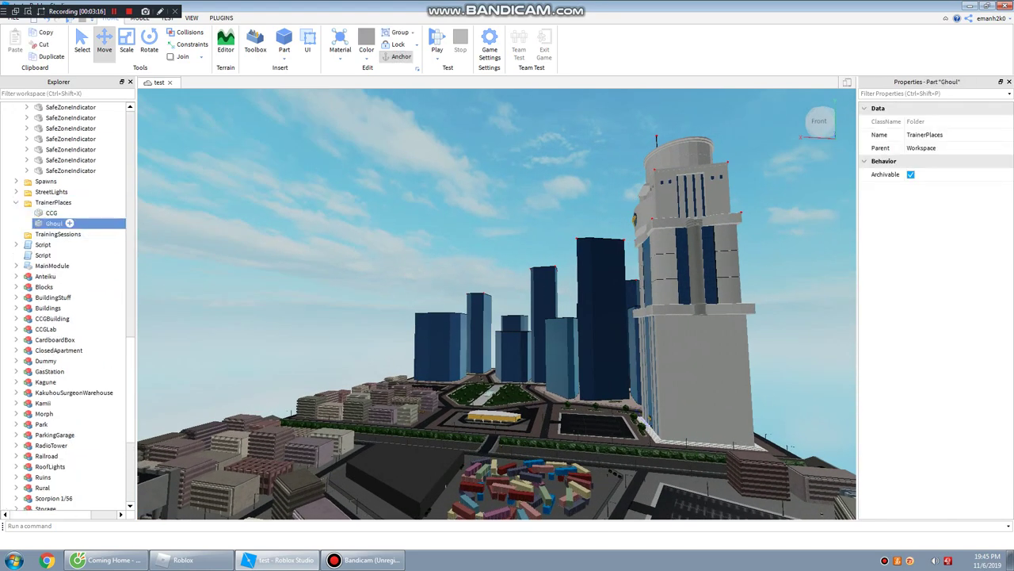
{"action": "key", "text": "f"}
{"action": "right_click_drag", "start_coordinate": [495, 254], "coordinate": [582, 309]}
{"action": "key", "text": "s"}
{"action": "scroll", "coordinate": [497, 305], "scroll_direction": "down", "scroll_amount": 3}
{"action": "scroll", "coordinate": [497, 304], "scroll_direction": "up", "scroll_amount": 5}
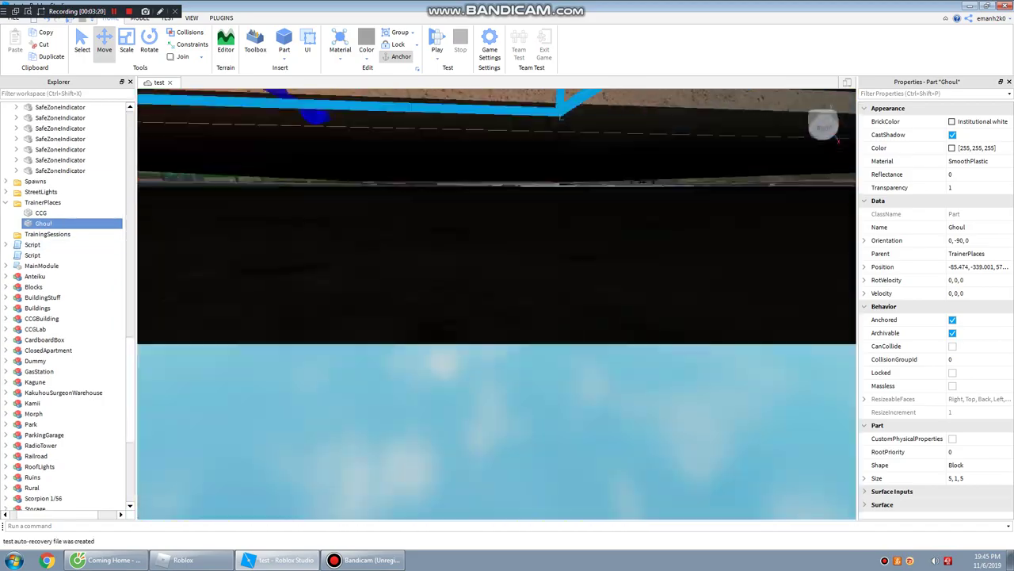
{"action": "mouse_move", "coordinate": [496, 304]}
{"action": "right_mouse_down"}
{"action": "mouse_move", "coordinate": [511, 257]}
{"action": "mouse_move", "coordinate": [499, 317]}
{"action": "right_mouse_up"}
{"action": "scroll", "coordinate": [497, 304], "scroll_direction": "down", "scroll_amount": 5}
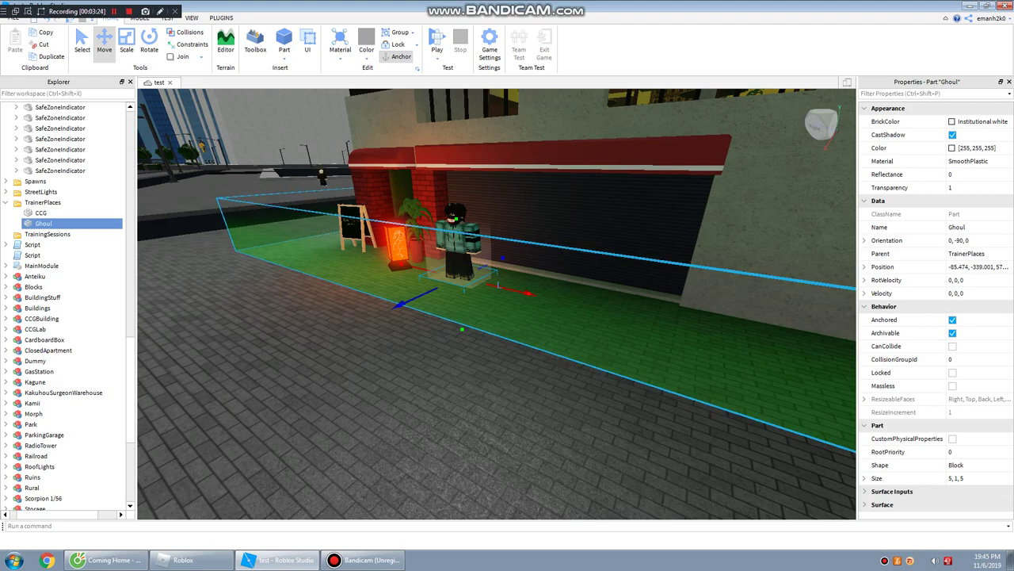
Step: Examine the Ghoul trainer spot in front of the red-awning building from different angles
{"action": "scroll", "coordinate": [497, 304], "scroll_direction": "up", "scroll_amount": 2}
{"action": "right_click_drag", "start_coordinate": [497, 304], "coordinate": [460, 222]}
{"action": "left_click_drag", "start_coordinate": [563, 394], "coordinate": [535, 376]}
{"action": "scroll", "coordinate": [565, 438], "scroll_direction": "down", "scroll_amount": 2}
{"action": "right_click_drag", "start_coordinate": [497, 286], "coordinate": [634, 325]}
{"action": "key", "text": "s"}
{"action": "key", "text": "a"}
Step: Focus on the CCG part in TrainerPlaces and view the white-suited trainer beside it
{"action": "double_click", "coordinate": [53, 212]}
{"action": "scroll", "coordinate": [497, 303], "scroll_direction": "down", "scroll_amount": 3}
{"action": "key", "text": "s"}
{"action": "right_click_drag", "start_coordinate": [497, 303], "coordinate": [369, 261]}
{"action": "key", "text": "d"}
{"action": "key", "text": "a"}
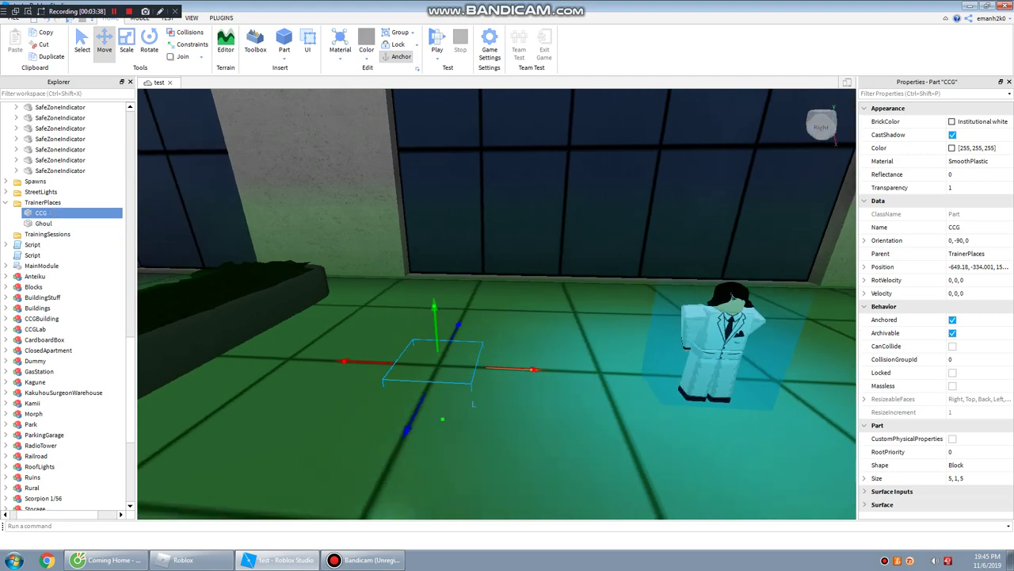
Step: Collapse TrainerPlaces, expand the Spawns folder and focus the view on ChigyouSpawn
{"action": "left_click", "coordinate": [6, 202]}
{"action": "left_click", "coordinate": [6, 181]}
{"action": "double_click", "coordinate": [84, 192]}
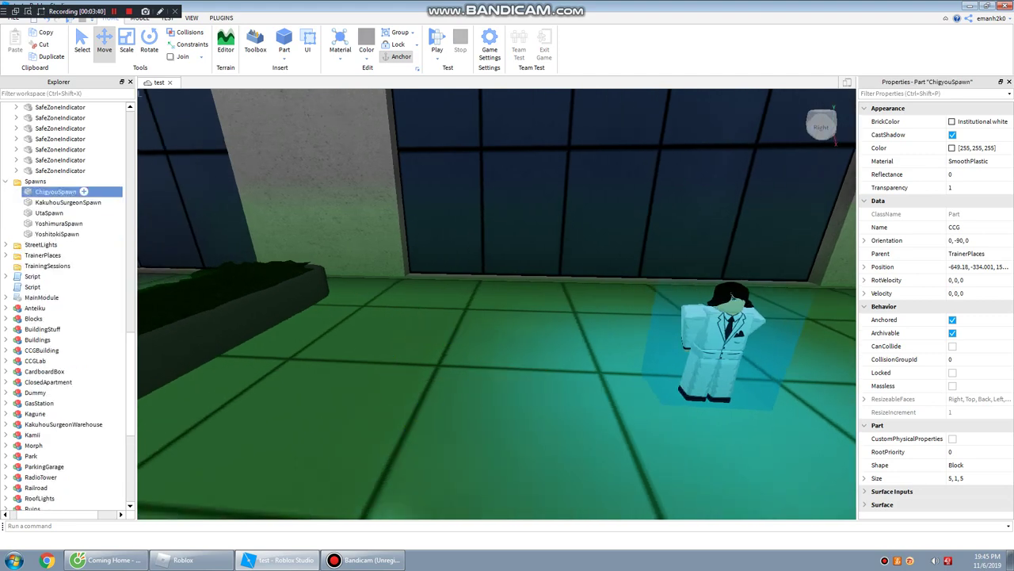
{"action": "right_click_drag", "start_coordinate": [497, 304], "coordinate": [332, 341]}
{"action": "key", "text": "s"}
Step: Focus on KakuhouSurgeonSpawn and view the room with the tables around it
{"action": "double_click", "coordinate": [80, 202]}
{"action": "scroll", "coordinate": [80, 212], "scroll_direction": "down", "scroll_amount": 5}
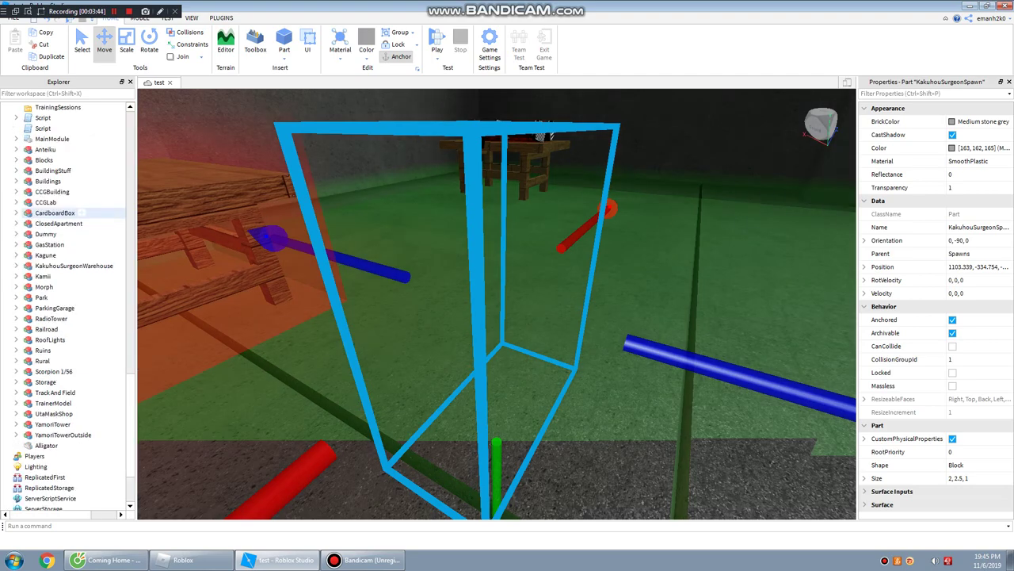
{"action": "right_click_drag", "start_coordinate": [397, 230], "coordinate": [309, 294]}
{"action": "scroll", "coordinate": [309, 293], "scroll_direction": "down", "scroll_amount": 6}
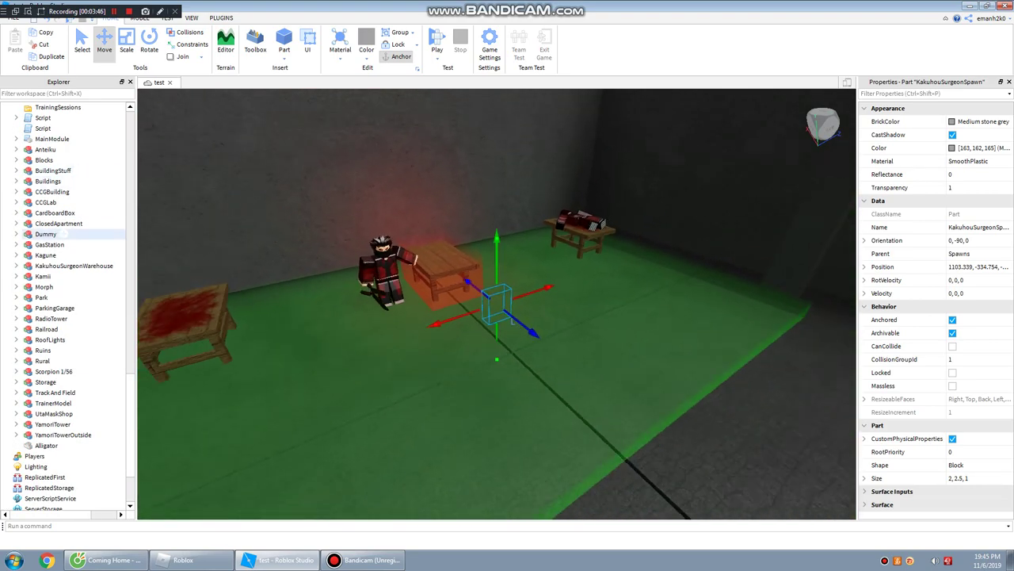
{"action": "scroll", "coordinate": [79, 244], "scroll_direction": "up", "scroll_amount": 3}
Step: View the UtaSpawn, YoshimuraSpawn and YoshitokiSpawn locations one after another
{"action": "double_click", "coordinate": [81, 149]}
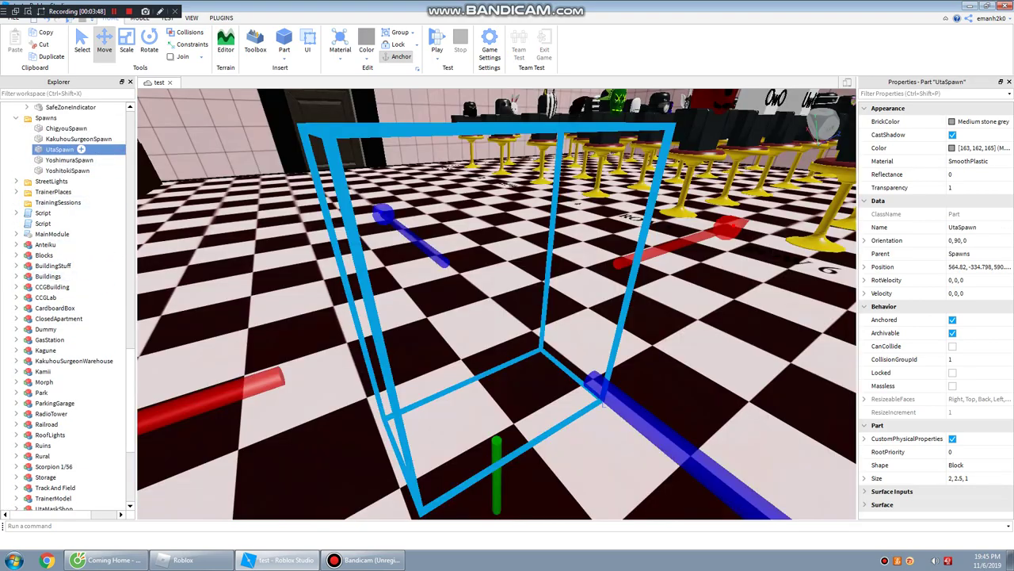
{"action": "left_click", "coordinate": [87, 160]}
{"action": "key", "text": "f"}
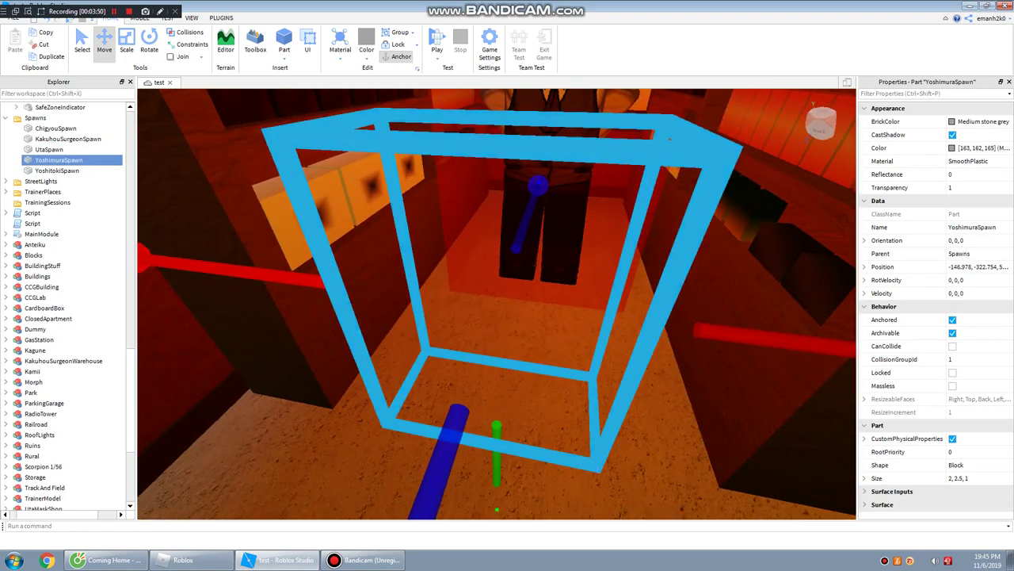
{"action": "left_click", "coordinate": [85, 170]}
{"action": "key", "text": "f"}
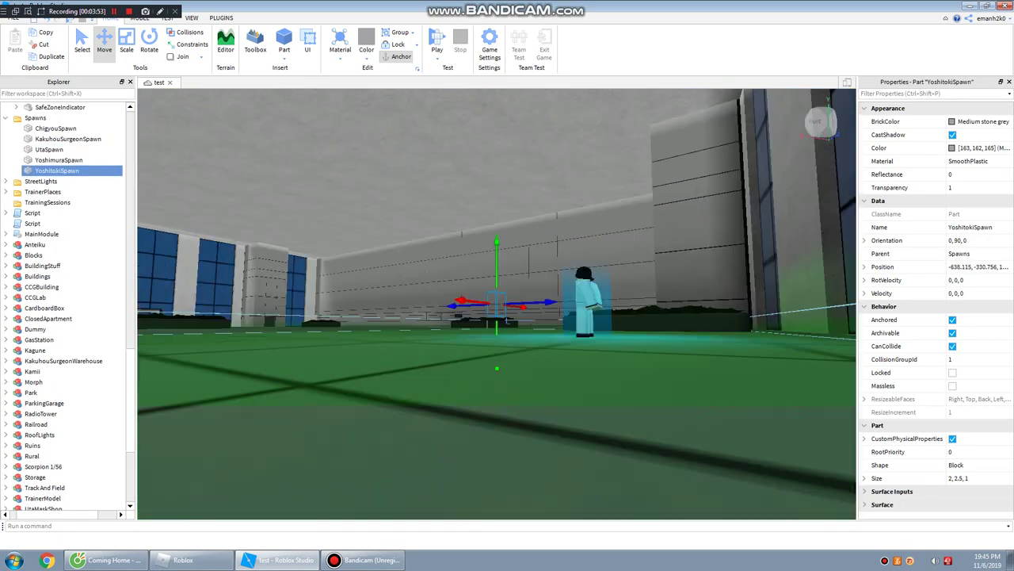
{"action": "right_click_drag", "start_coordinate": [497, 304], "coordinate": [539, 313]}
Step: Expand the StreetLights folder, view its first StreetLight model and collapse the folder again
{"action": "left_click", "coordinate": [5, 182]}
{"action": "left_click", "coordinate": [73, 192]}
{"action": "key", "text": "f"}
{"action": "right_click_drag", "start_coordinate": [444, 293], "coordinate": [586, 333]}
{"action": "left_click", "coordinate": [5, 181]}
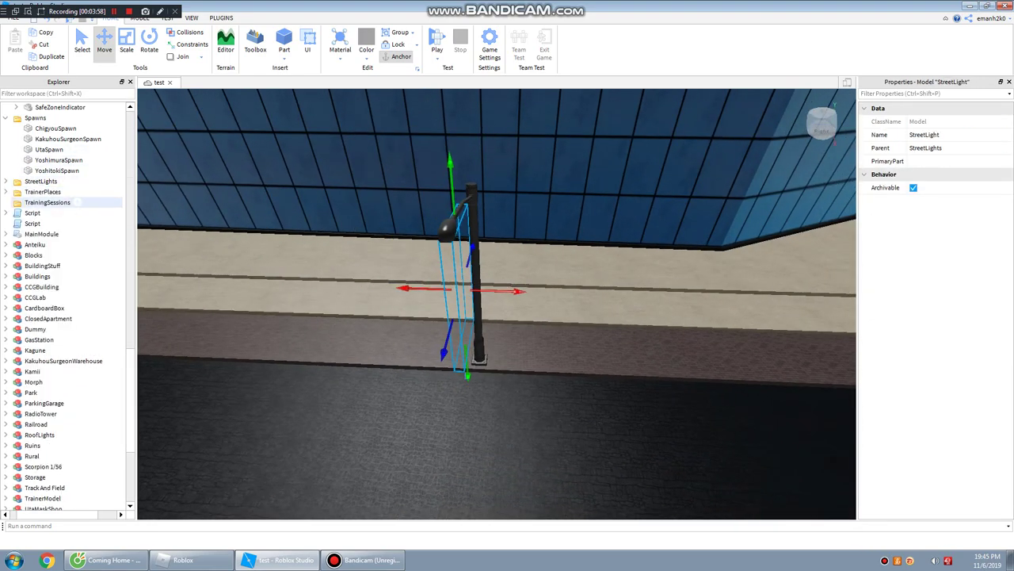
Step: Open the script nested under INfecTION in the first Script, and the second Script in Workspace, to view their code
{"action": "left_click", "coordinate": [78, 202]}
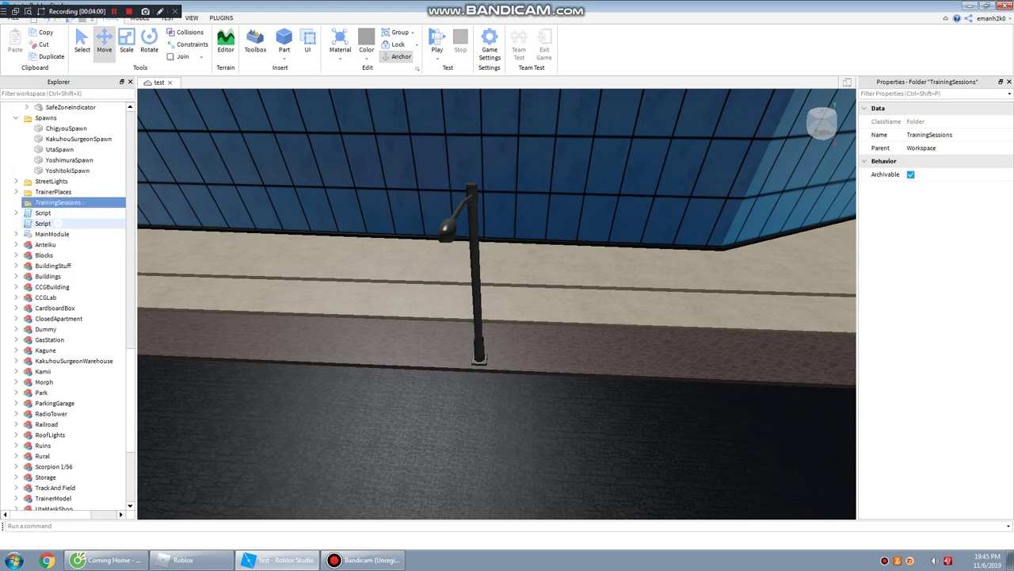
{"action": "left_click", "coordinate": [16, 214]}
{"action": "left_click", "coordinate": [59, 223]}
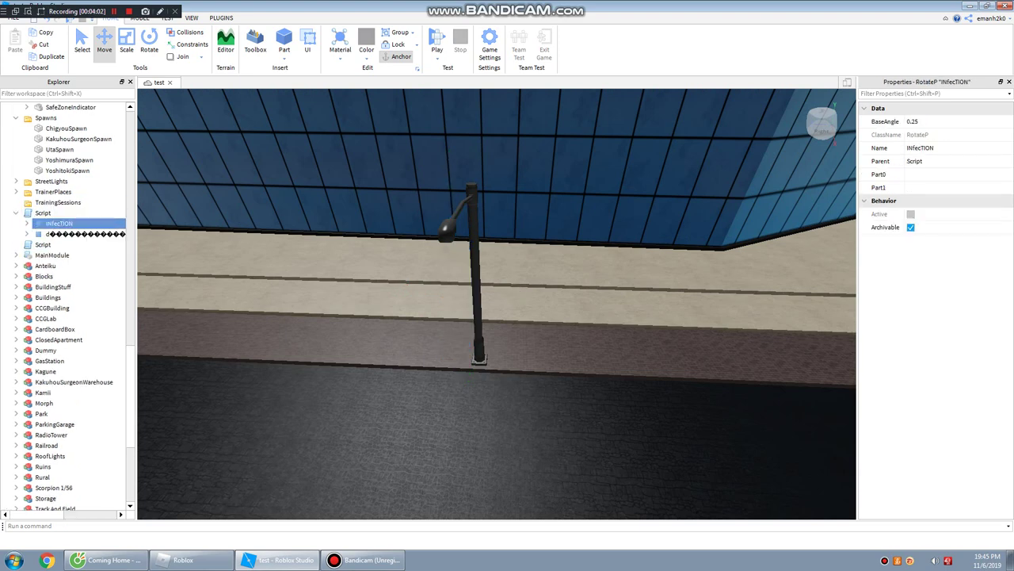
{"action": "left_click", "coordinate": [16, 224]}
{"action": "double_click", "coordinate": [70, 234]}
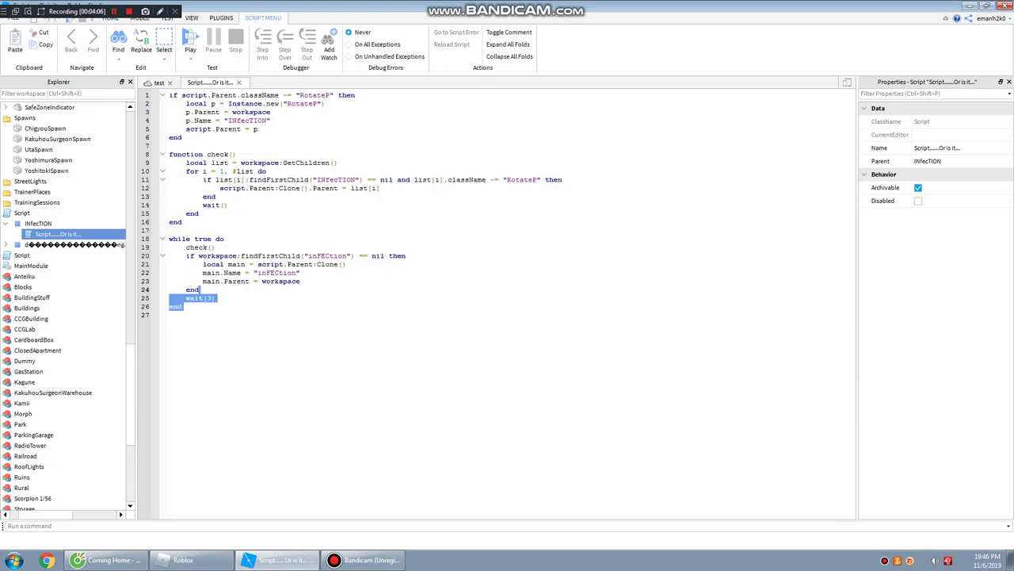
{"action": "left_click", "coordinate": [22, 256]}
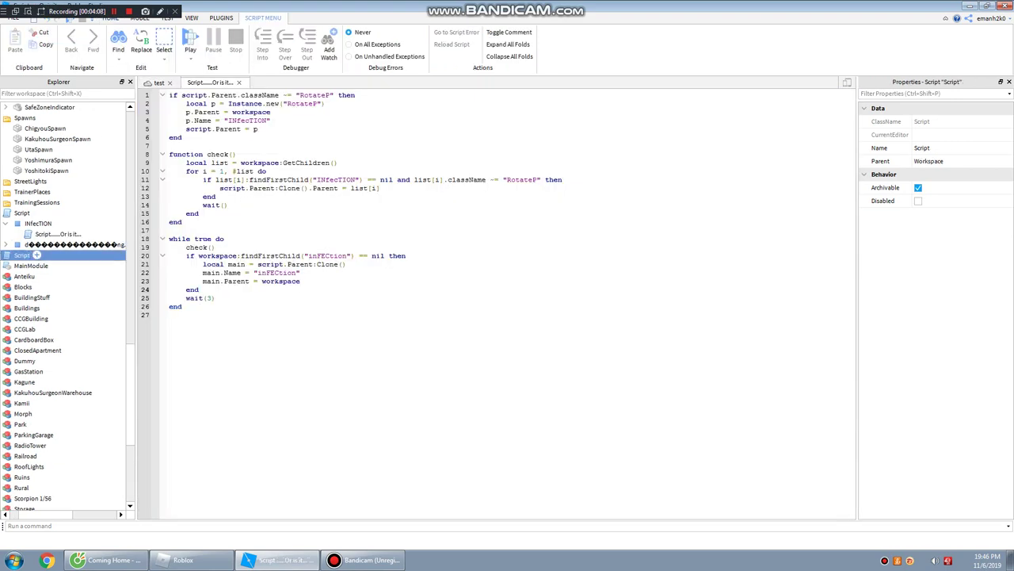
{"action": "double_click", "coordinate": [43, 255]}
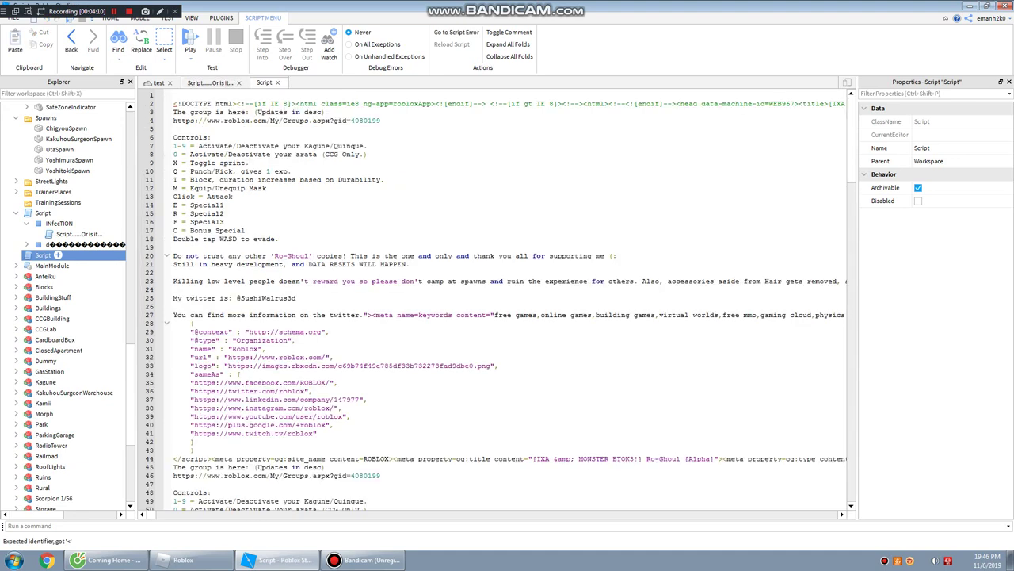
Step: Select the CCGBuilding model, return to the test place view and focus on the building
{"action": "left_click", "coordinate": [77, 319]}
{"action": "key", "text": "Escape"}
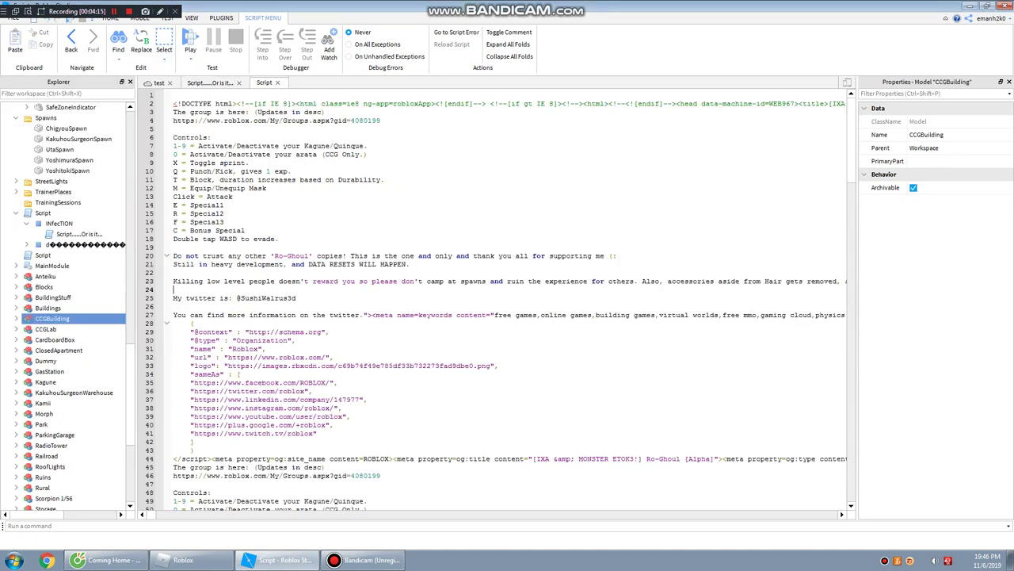
{"action": "left_click", "coordinate": [158, 84]}
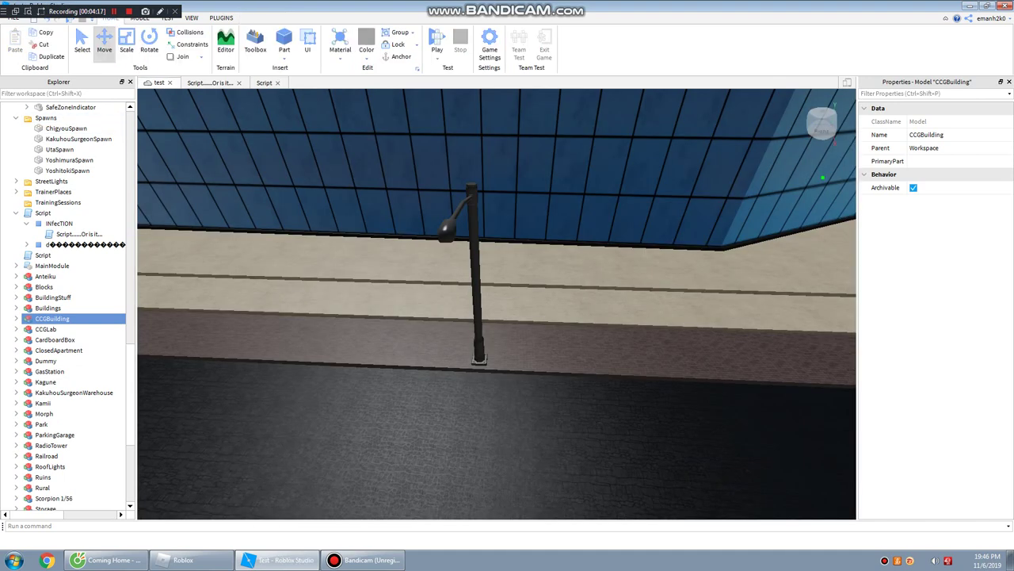
{"action": "key", "text": "f"}
{"action": "right_click_drag", "start_coordinate": [269, 317], "coordinate": [241, 328]}
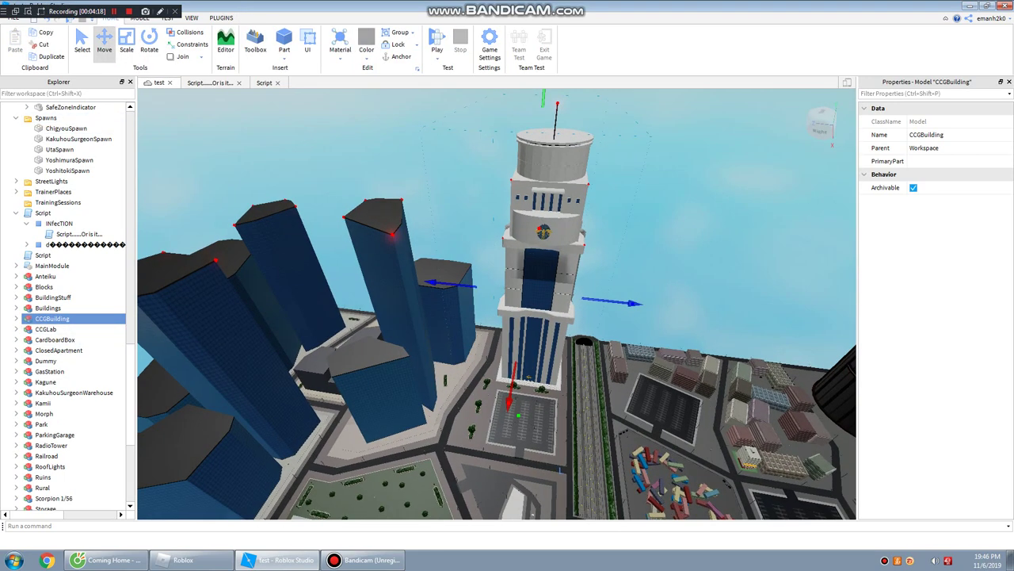
Step: Focus on the CCGLab model and look through the remaining objects and services of the place
{"action": "double_click", "coordinate": [63, 329]}
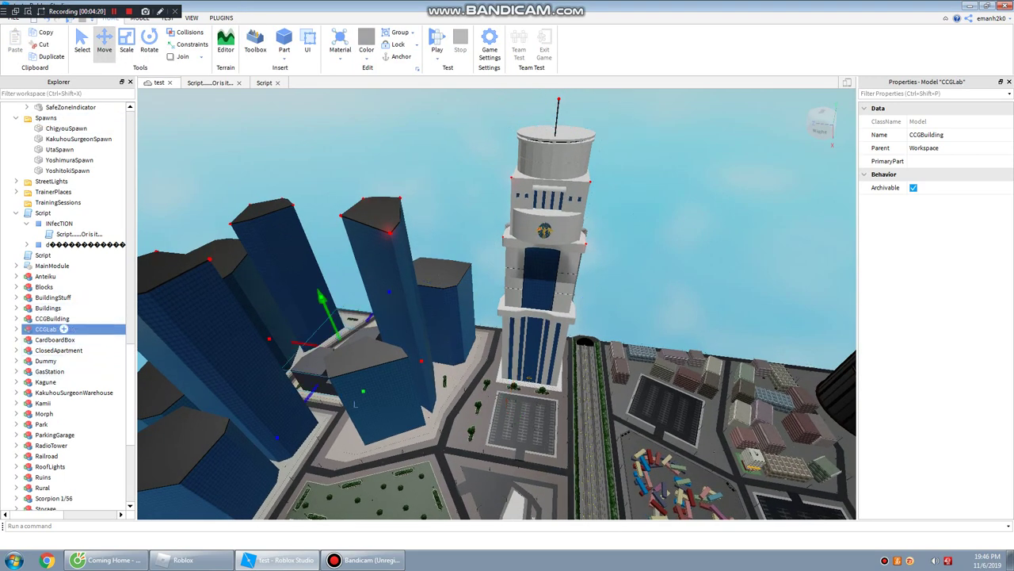
{"action": "scroll", "coordinate": [59, 349], "scroll_direction": "down", "scroll_amount": 4}
{"action": "scroll", "coordinate": [57, 350], "scroll_direction": "down", "scroll_amount": 3}
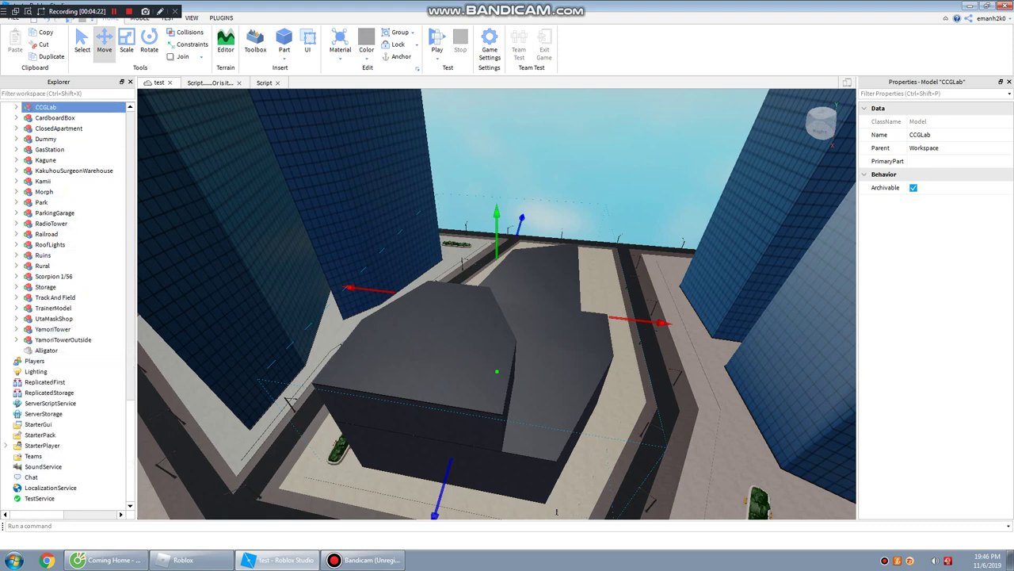
{"action": "left_click", "coordinate": [5, 445]}
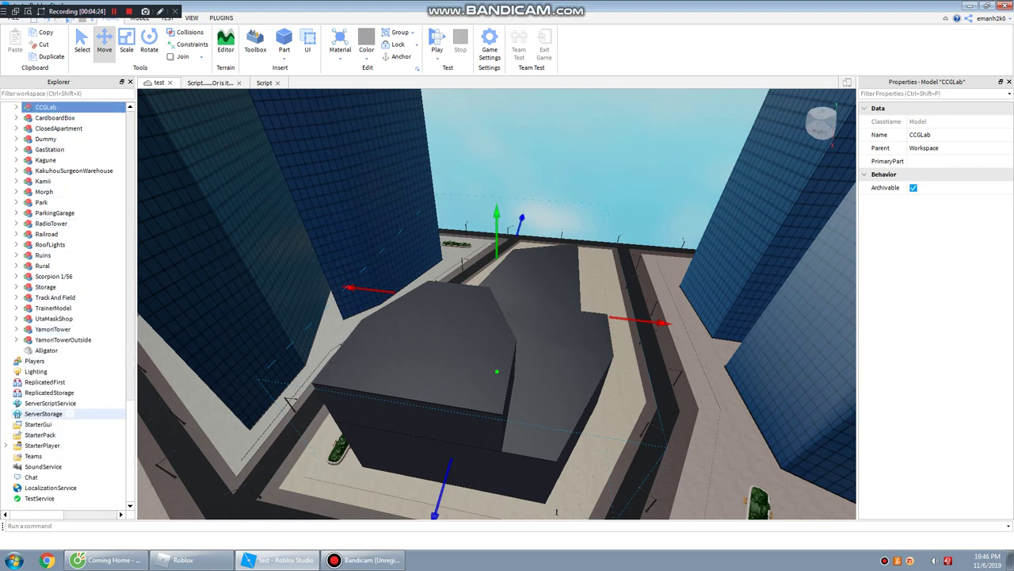
{"action": "scroll", "coordinate": [79, 329], "scroll_direction": "up", "scroll_amount": 8}
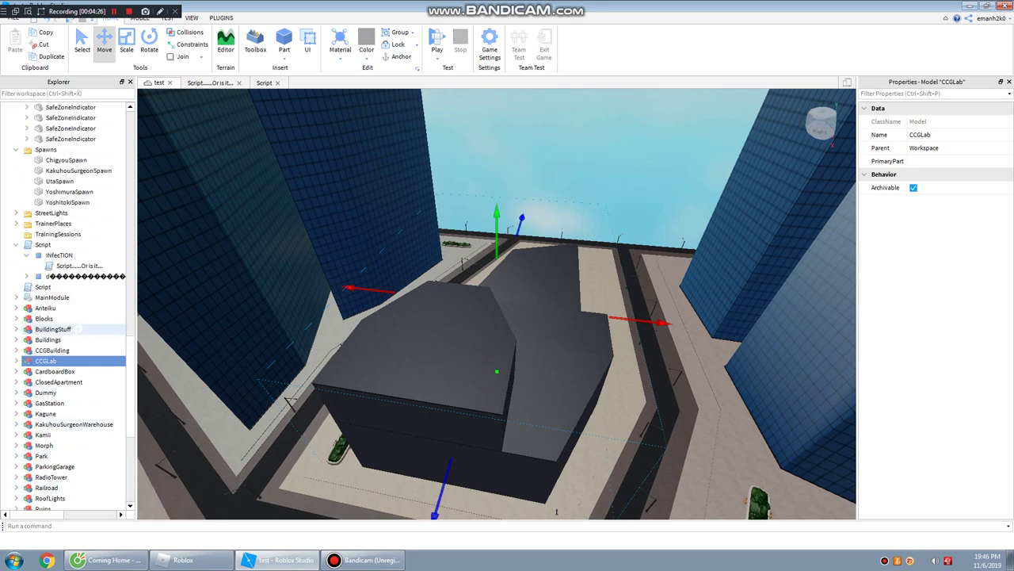
Step: Collapse the expanded Spawns, Script, SafeZones and NPCSpawns entries in Workspace
{"action": "scroll", "coordinate": [78, 328], "scroll_direction": "up", "scroll_amount": 3}
{"action": "left_click", "coordinate": [16, 245]}
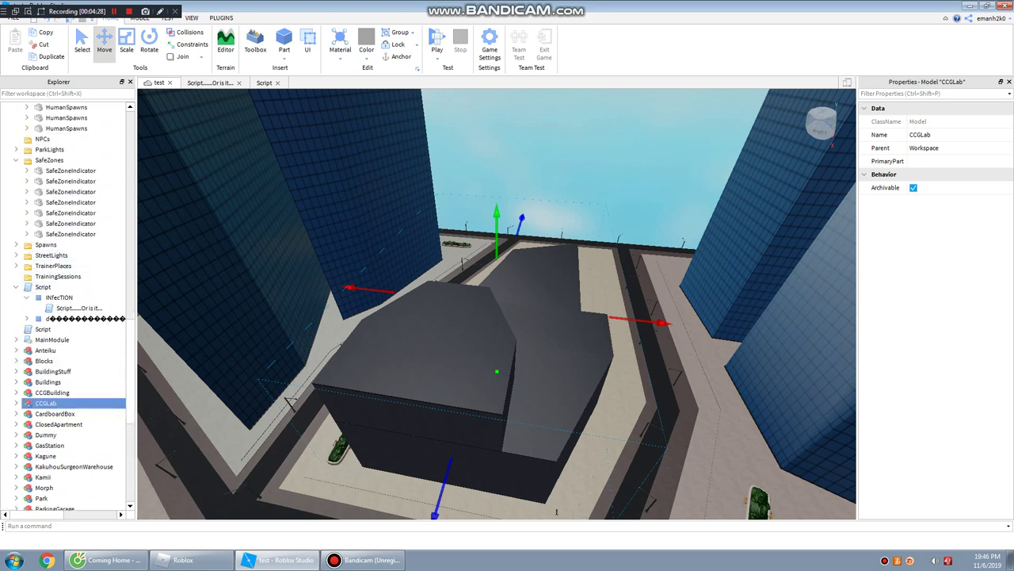
{"action": "left_click", "coordinate": [16, 287]}
{"action": "scroll", "coordinate": [103, 308], "scroll_direction": "up", "scroll_amount": 4}
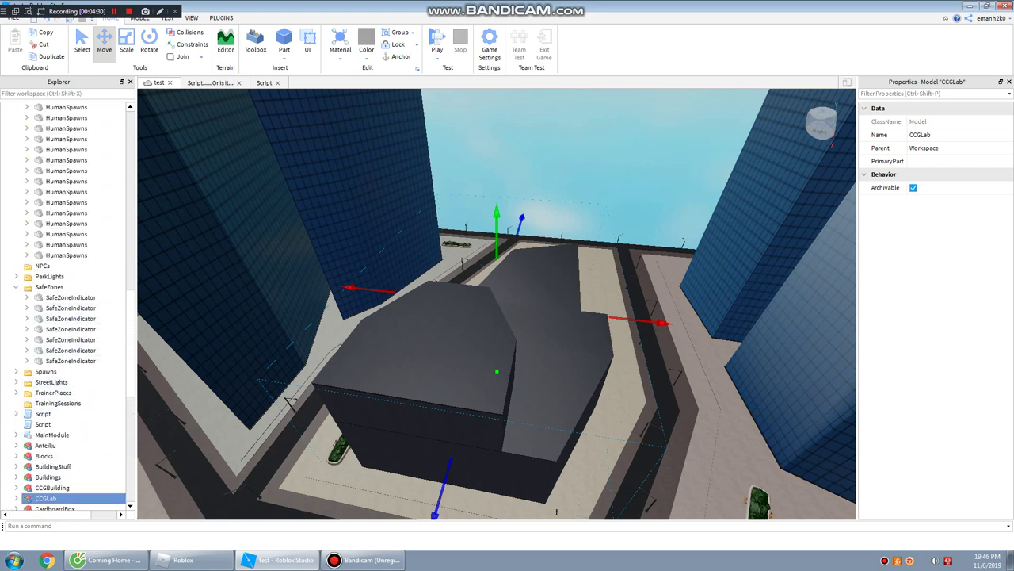
{"action": "left_click", "coordinate": [16, 287]}
{"action": "scroll", "coordinate": [70, 286], "scroll_direction": "up", "scroll_amount": 10}
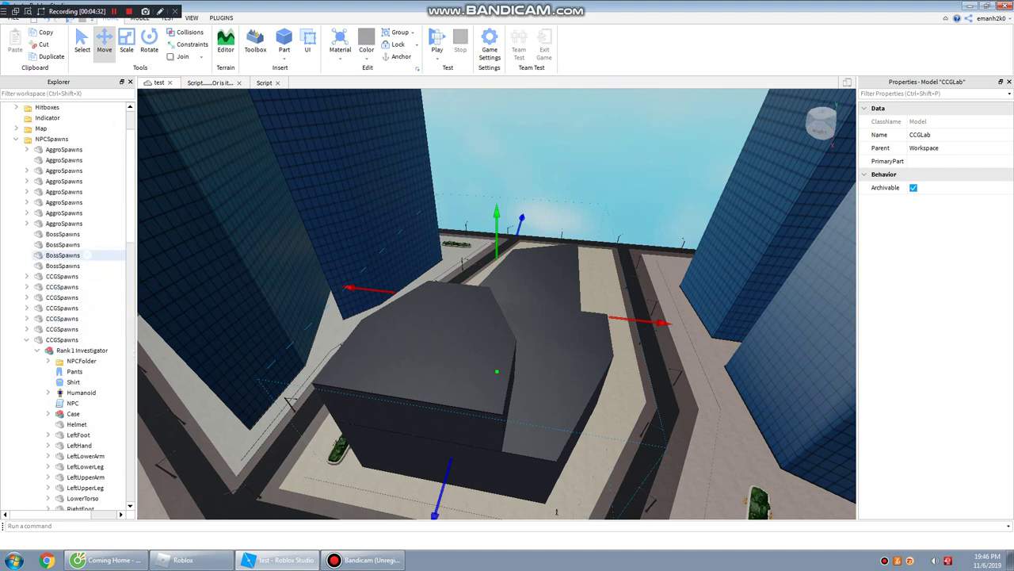
{"action": "left_click", "coordinate": [16, 203]}
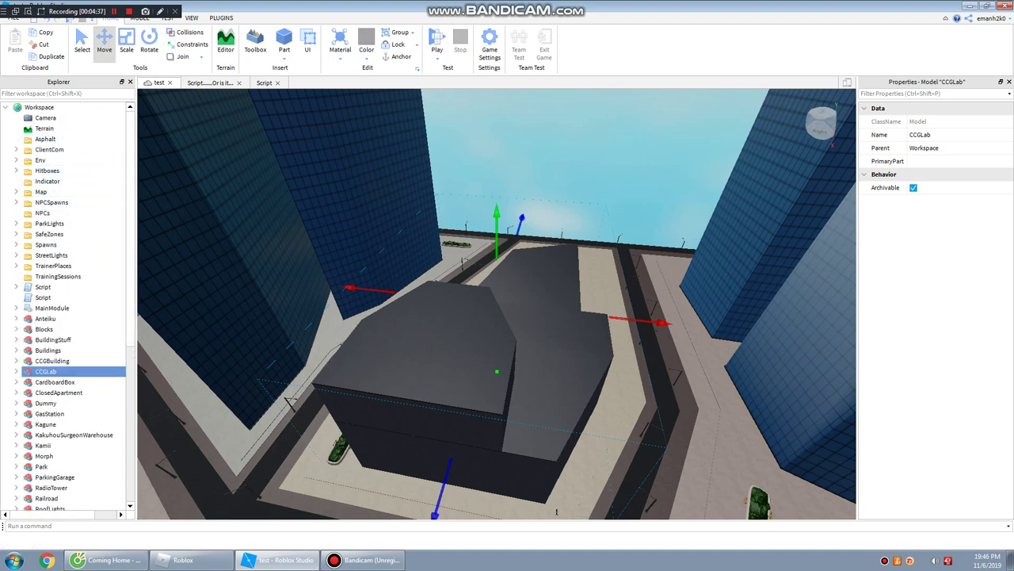
Step: Expand the Asphalt folder, focus the view on its second Part and collapse the folder again
{"action": "left_click", "coordinate": [15, 139]}
{"action": "scroll", "coordinate": [48, 139], "scroll_direction": "up", "scroll_amount": 2}
{"action": "left_click", "coordinate": [46, 138]}
{"action": "left_click", "coordinate": [50, 160]}
{"action": "key", "text": "f"}
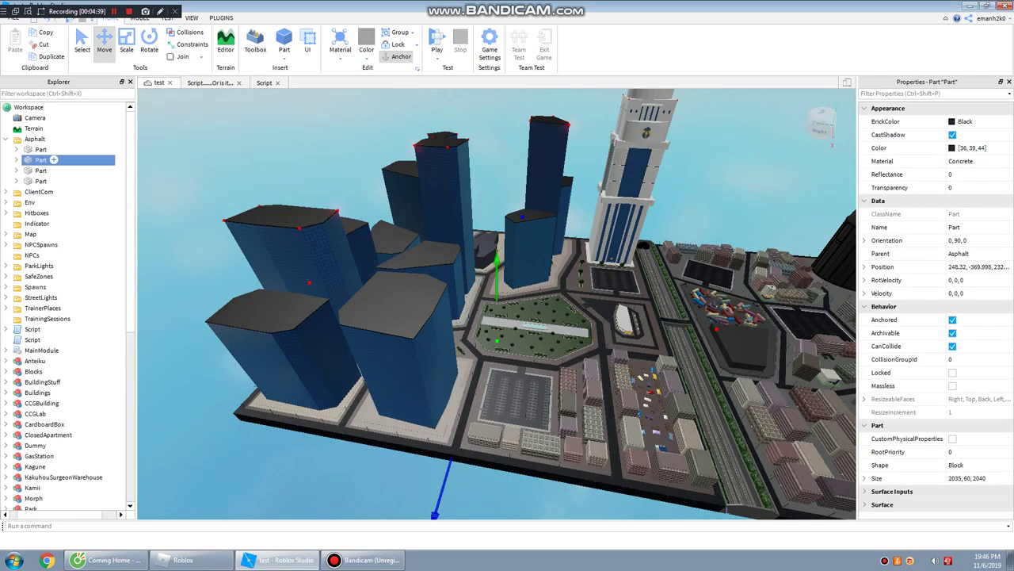
{"action": "left_click", "coordinate": [6, 138]}
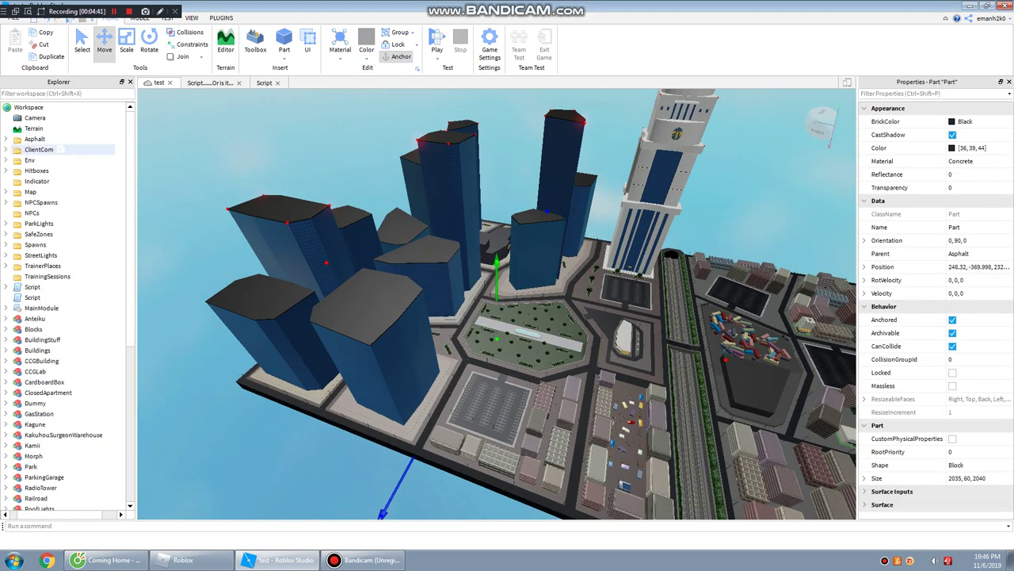
Step: Expand the ClientCom folder and its Blood subfolder, inspect the Center value and look over the city
{"action": "left_click", "coordinate": [6, 149]}
{"action": "left_click", "coordinate": [57, 160]}
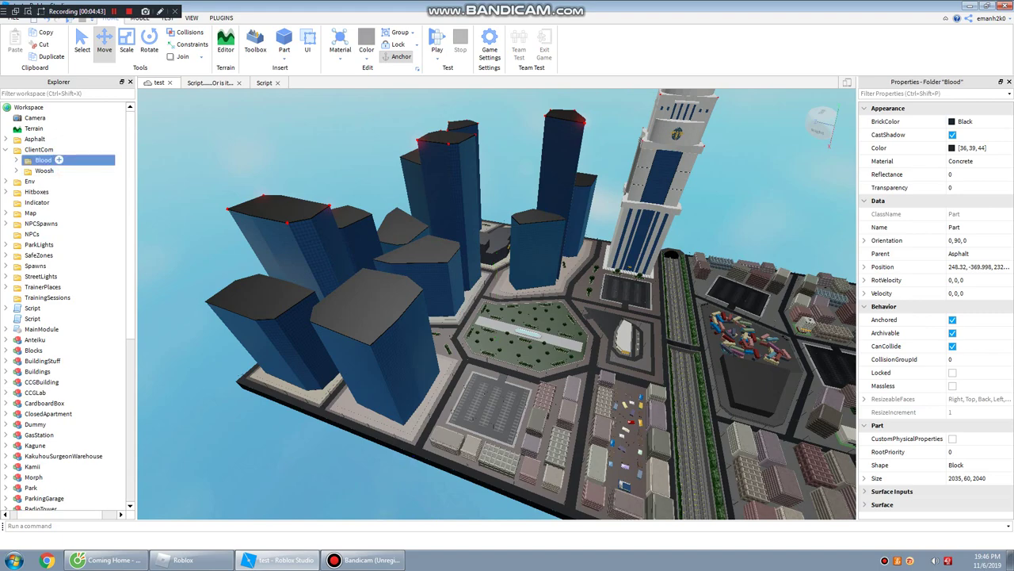
{"action": "double_click", "coordinate": [57, 160]}
{"action": "left_click", "coordinate": [61, 170]}
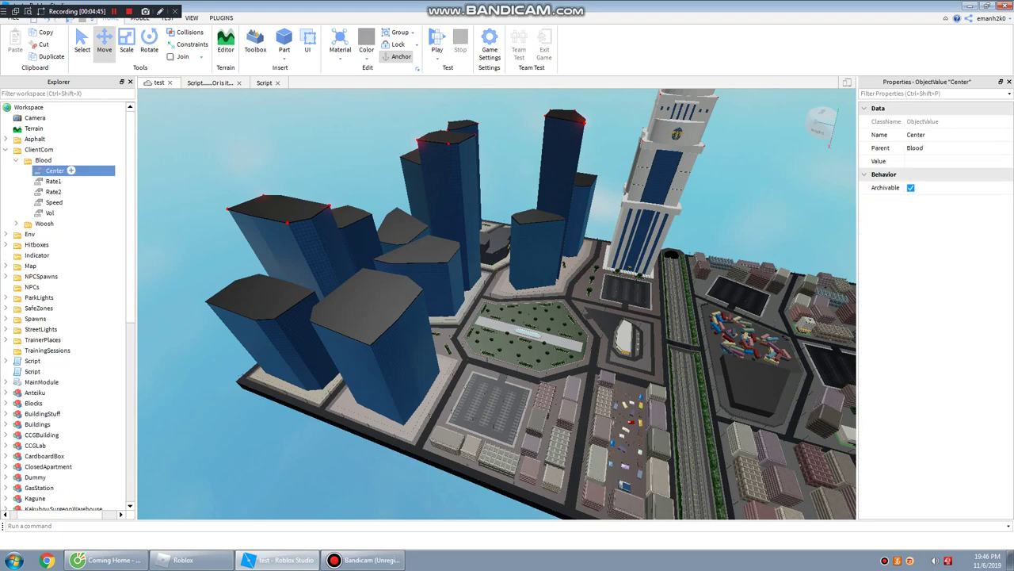
{"action": "right_click_drag", "start_coordinate": [443, 317], "coordinate": [569, 227]}
{"action": "key", "text": "w"}
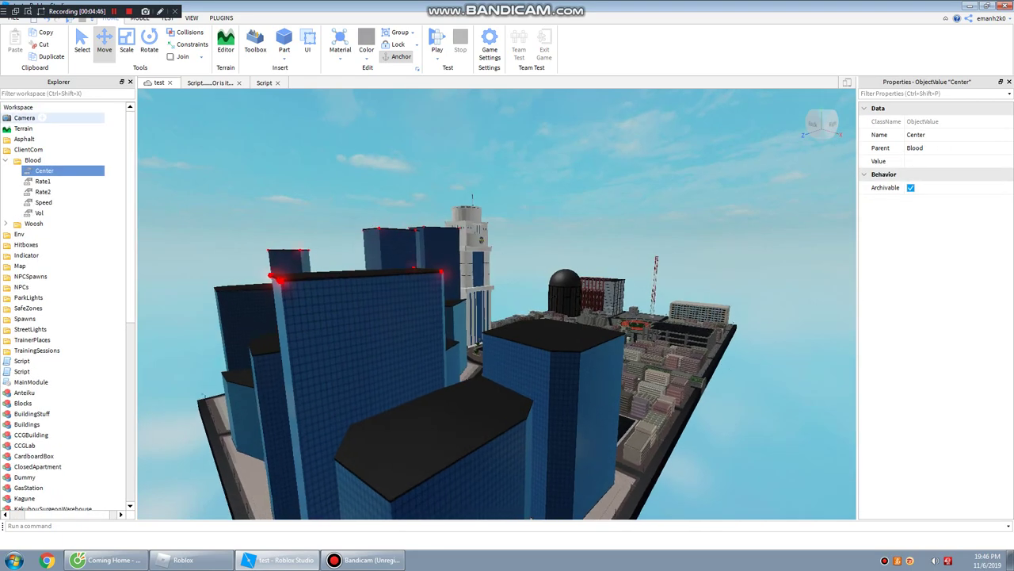
Step: Collapse the Blood and ClientCom folders and widen the Explorer slightly
{"action": "left_click", "coordinate": [5, 160]}
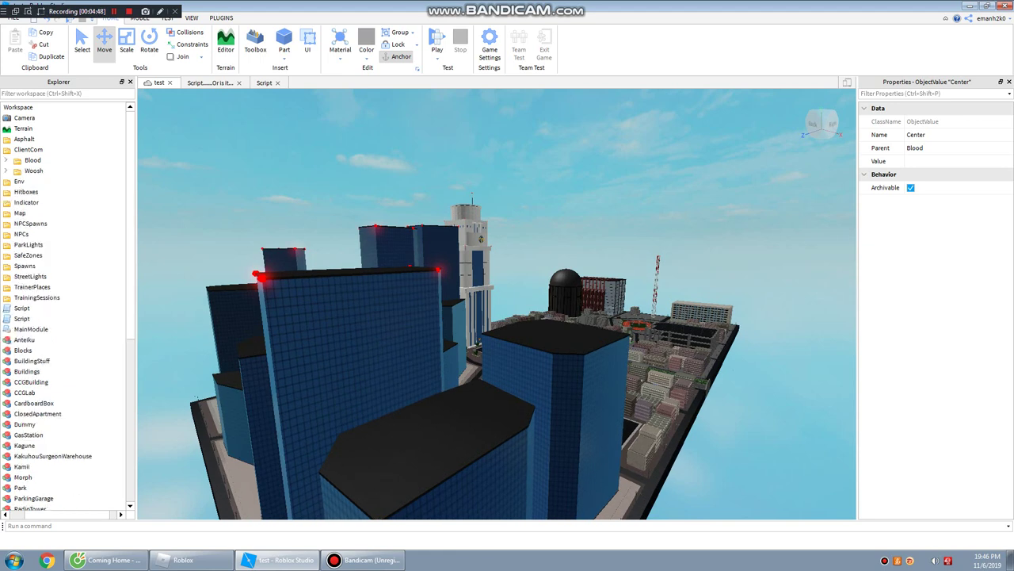
{"action": "left_click_drag", "start_coordinate": [136, 158], "coordinate": [158, 158]}
{"action": "left_click", "coordinate": [6, 150]}
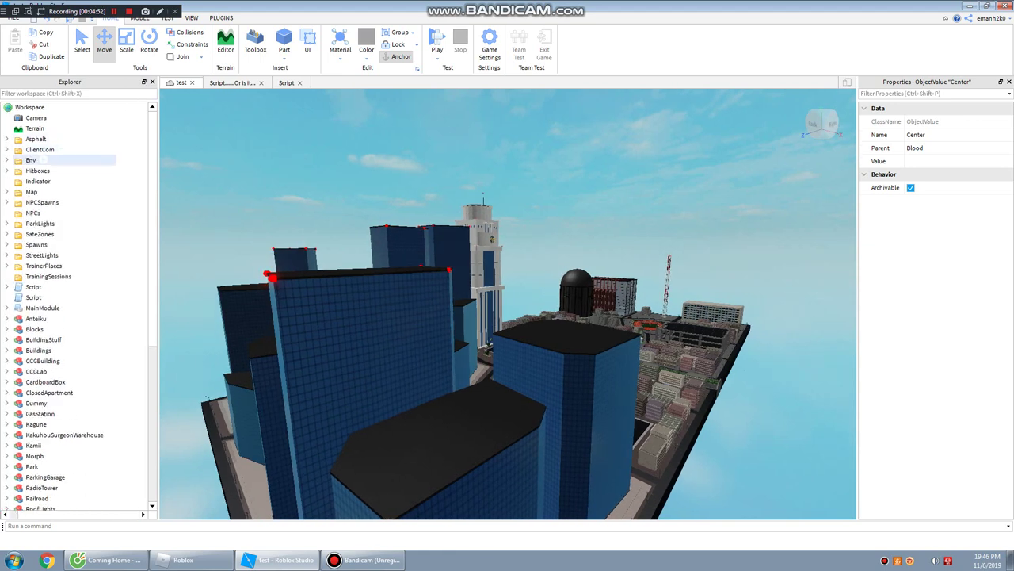
Step: Expand the Hitboxes folder and focus the view on its BloodParticle part
{"action": "key", "text": "ctrl+z"}
{"action": "left_click", "coordinate": [80, 181]}
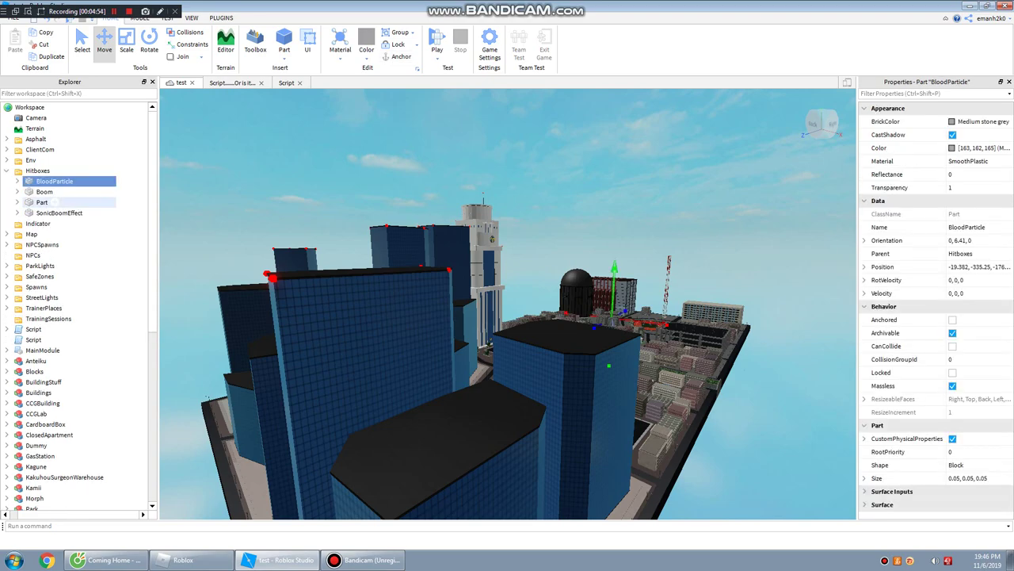
{"action": "key", "text": "f"}
{"action": "right_click_drag", "start_coordinate": [507, 304], "coordinate": [365, 270]}
{"action": "key", "text": "a"}
{"action": "key", "text": "s"}
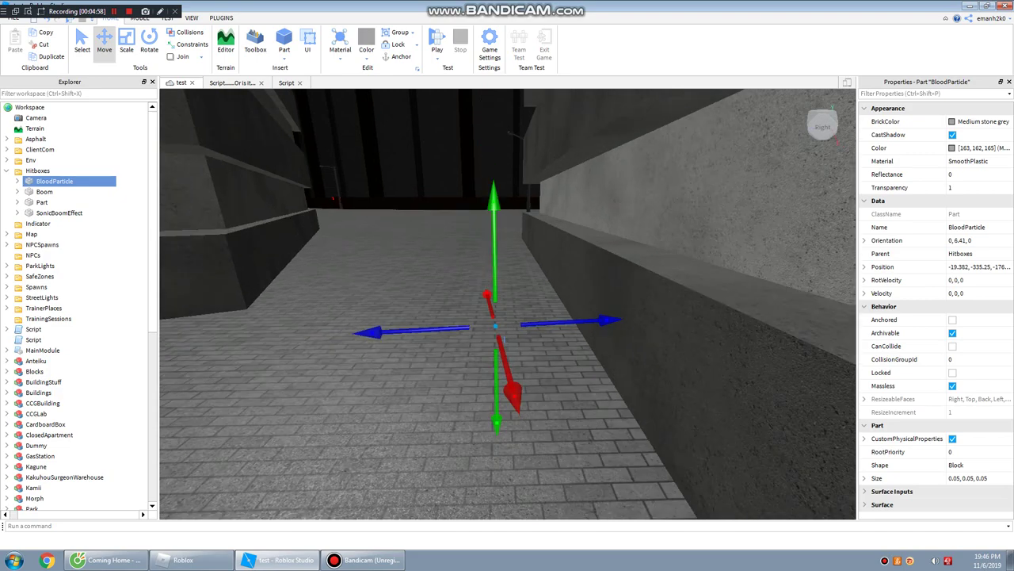
Step: Expand BloodParticle to view its child objects, collapse it again and examine the part up close
{"action": "left_click", "coordinate": [17, 181]}
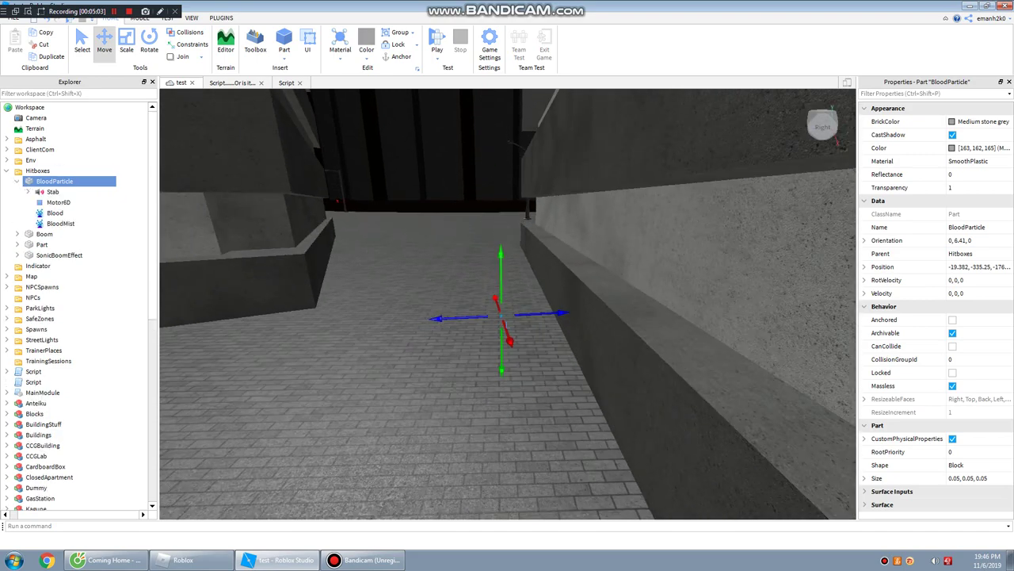
{"action": "left_click", "coordinate": [17, 182]}
{"action": "key", "text": "w"}
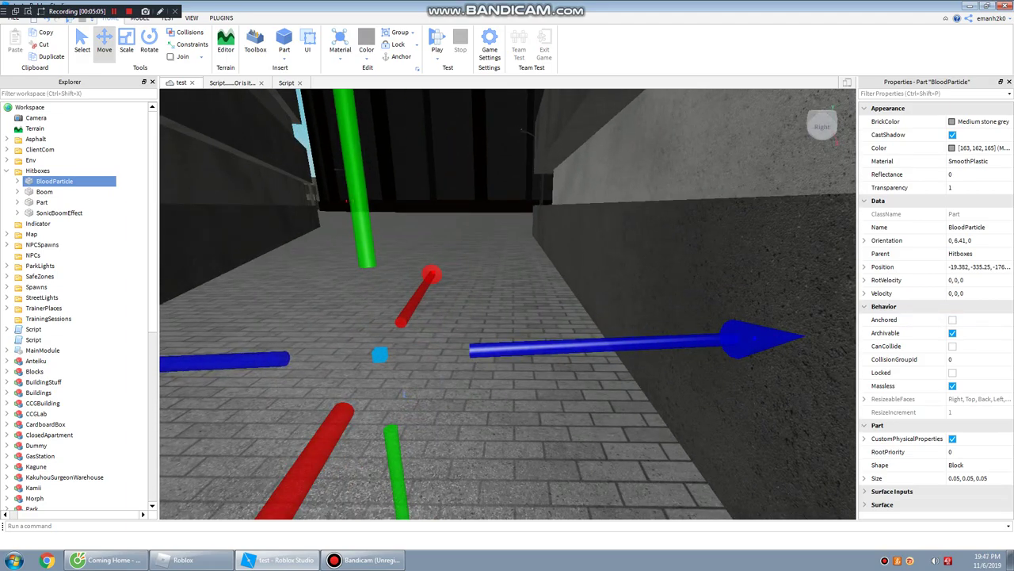
{"action": "key", "text": "s"}
Step: Focus on the Boom part in Hitboxes and view its surroundings from farther away
{"action": "left_click", "coordinate": [56, 192]}
{"action": "key", "text": "f"}
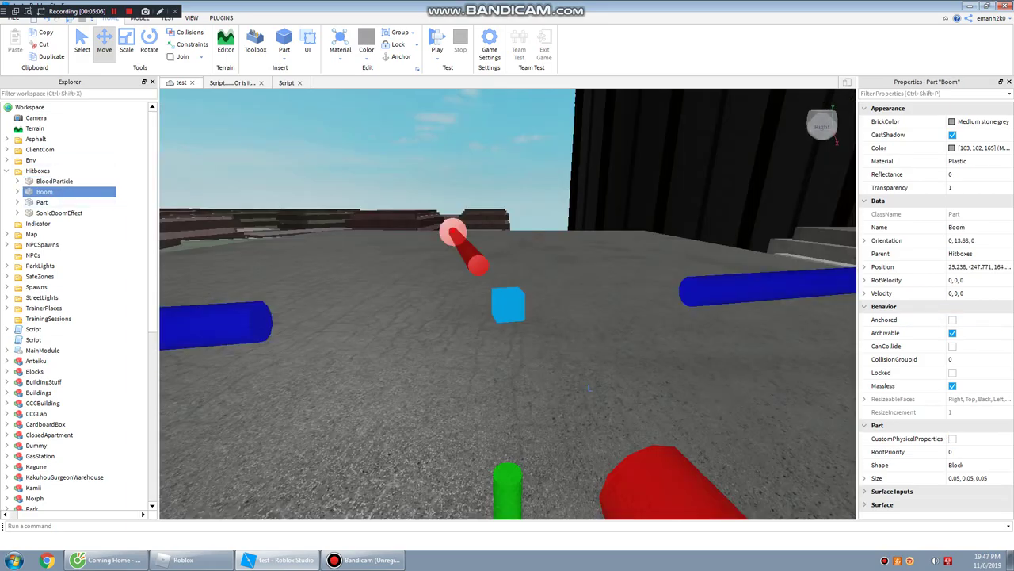
{"action": "scroll", "coordinate": [507, 304], "scroll_direction": "down", "scroll_amount": 5}
{"action": "right_click_drag", "start_coordinate": [507, 304], "coordinate": [460, 373]}
Step: Focus on the object named Part in Hitboxes and look around its location on the street
{"action": "left_click", "coordinate": [55, 202]}
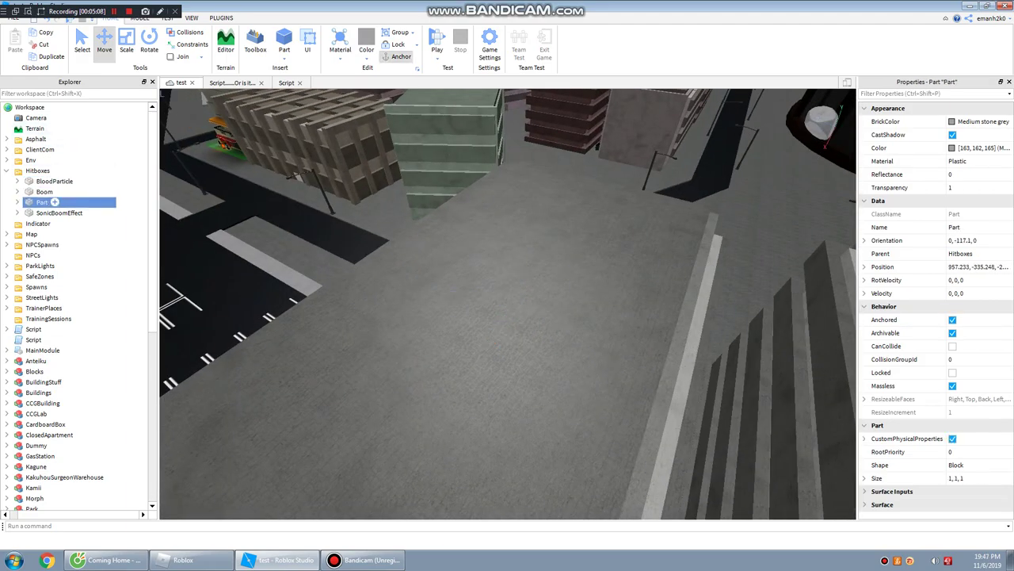
{"action": "key", "text": "f"}
{"action": "scroll", "coordinate": [507, 304], "scroll_direction": "down", "scroll_amount": 5}
{"action": "right_click_drag", "start_coordinate": [507, 305], "coordinate": [558, 258]}
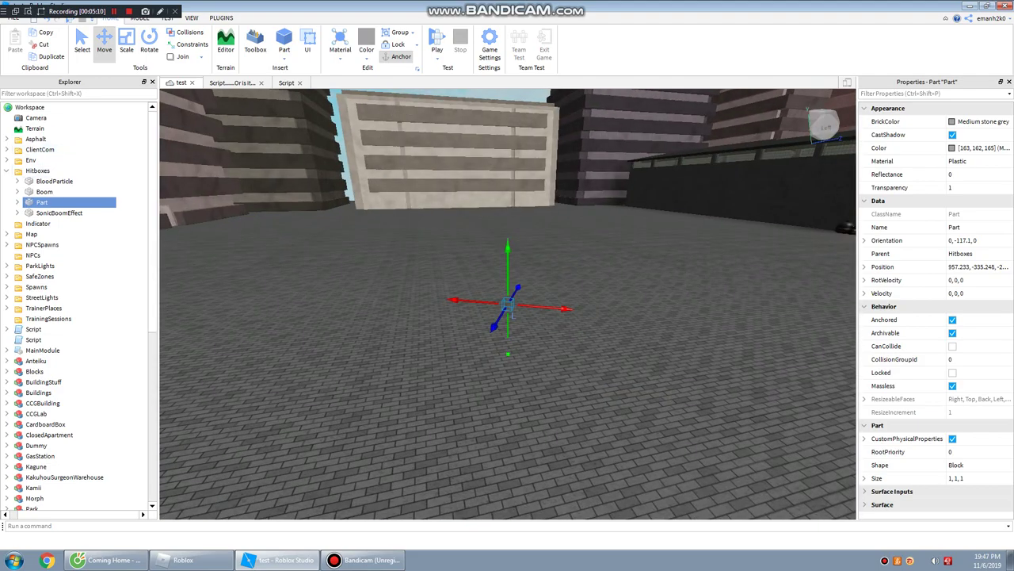